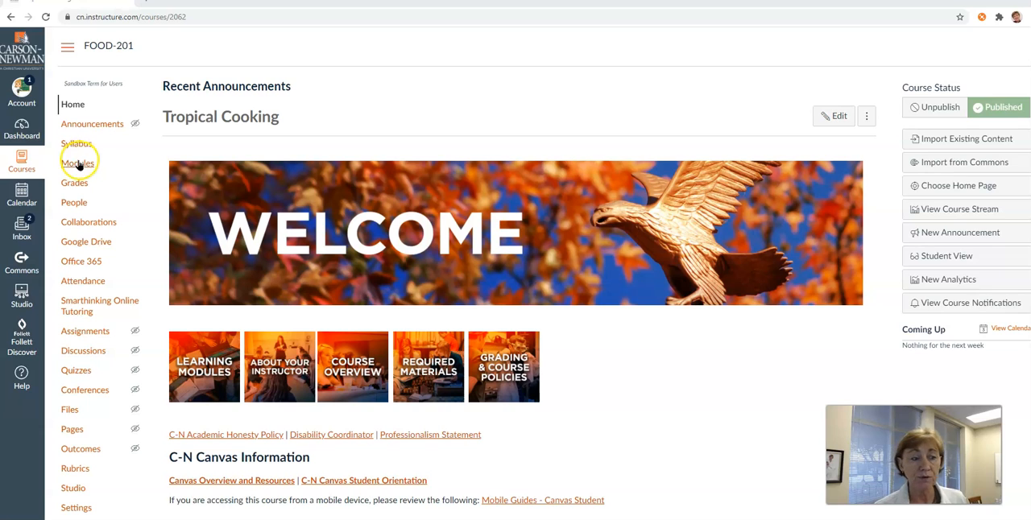
# - Open the Group Resume Assignment from the Week 1 module of the FOOD-201 course
pyautogui.click(78, 163)
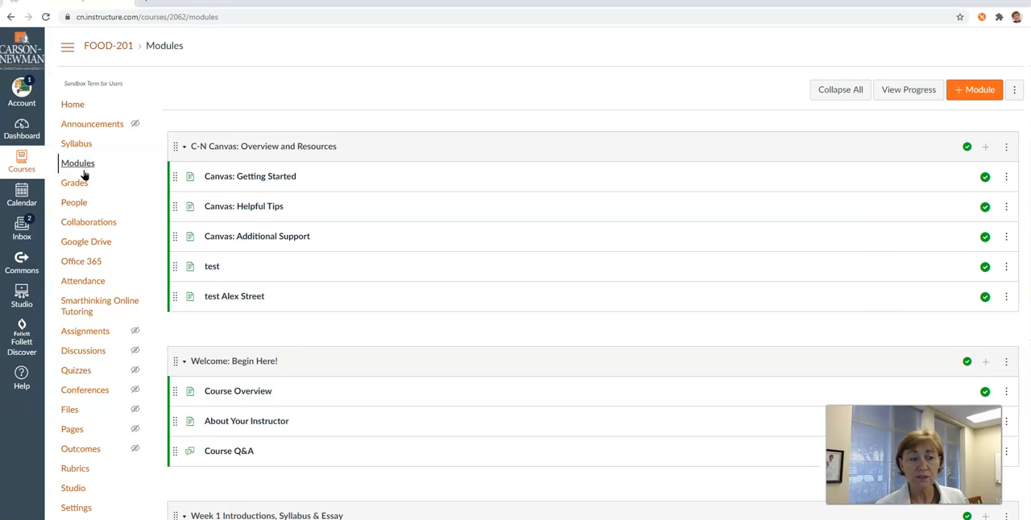
pyautogui.scroll(-2, 408, 173)
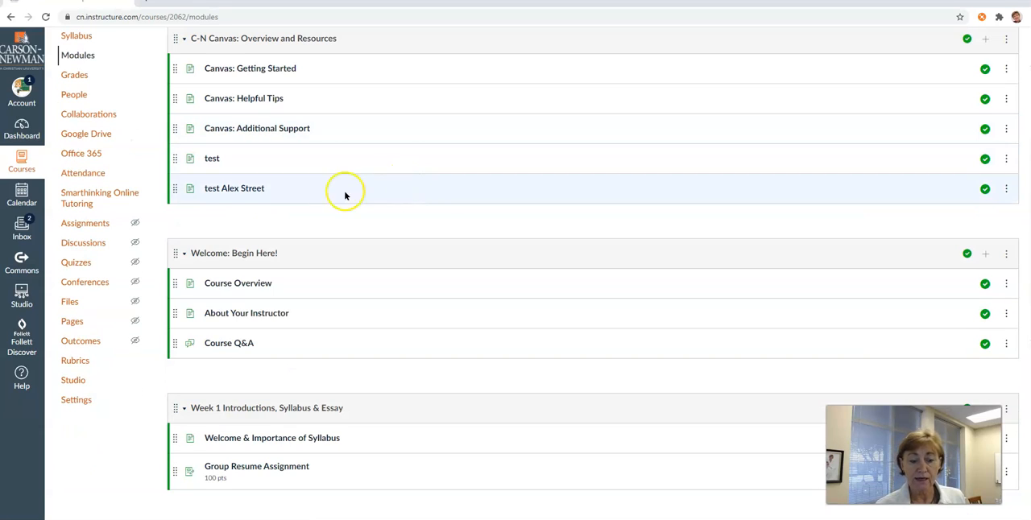
pyautogui.click(246, 470)
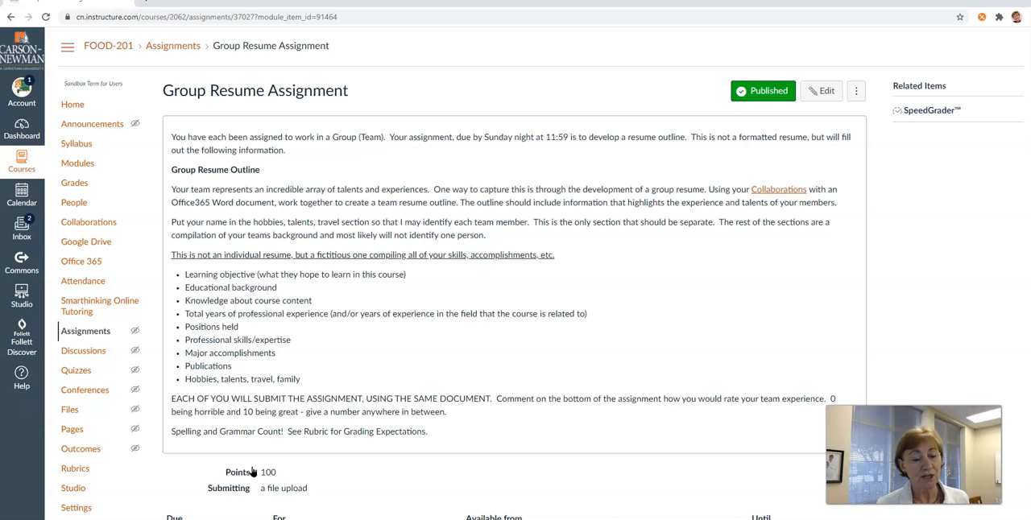
# - Review the Group Resume Assignment's instructions and start adding a new rubric to it
pyautogui.scroll(-2, 252, 472)
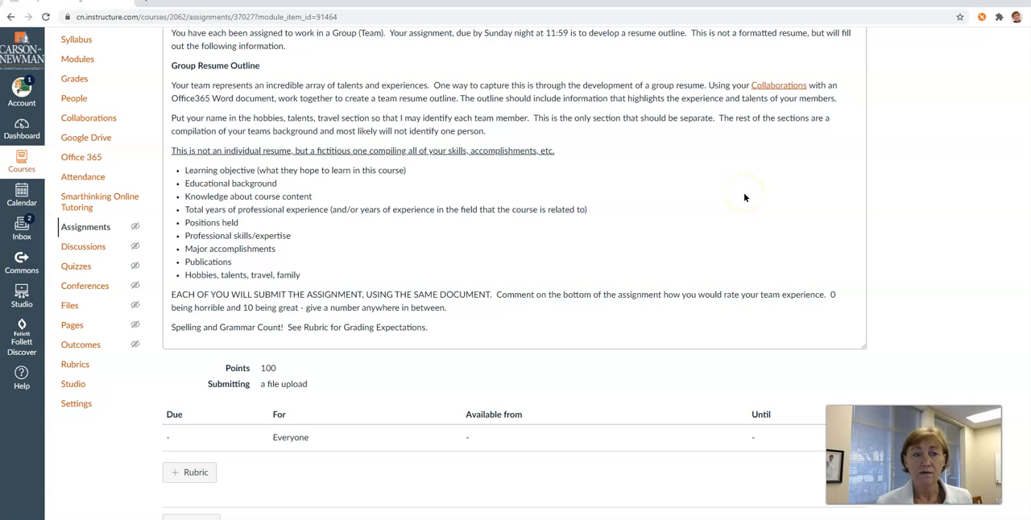
pyautogui.scroll(1, 744, 197)
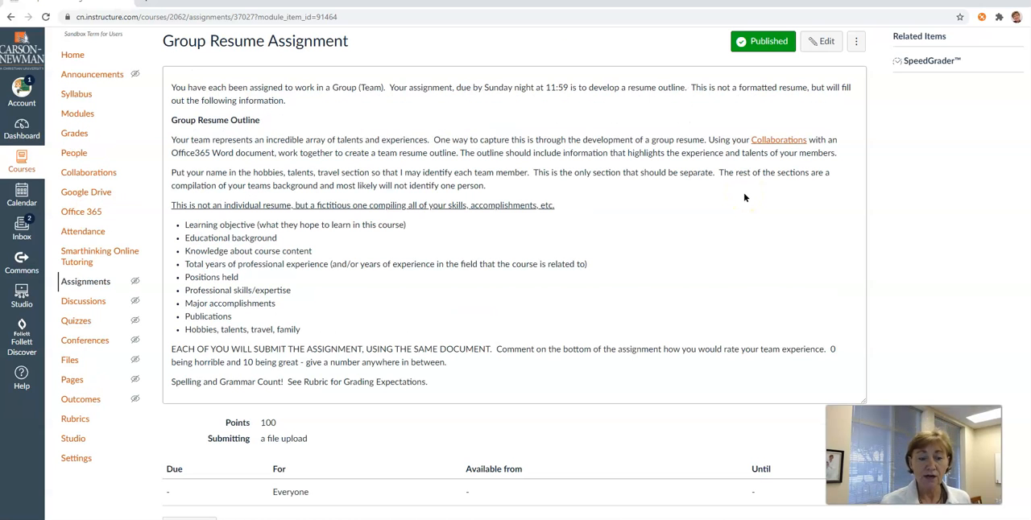
pyautogui.scroll(-1, 741, 195)
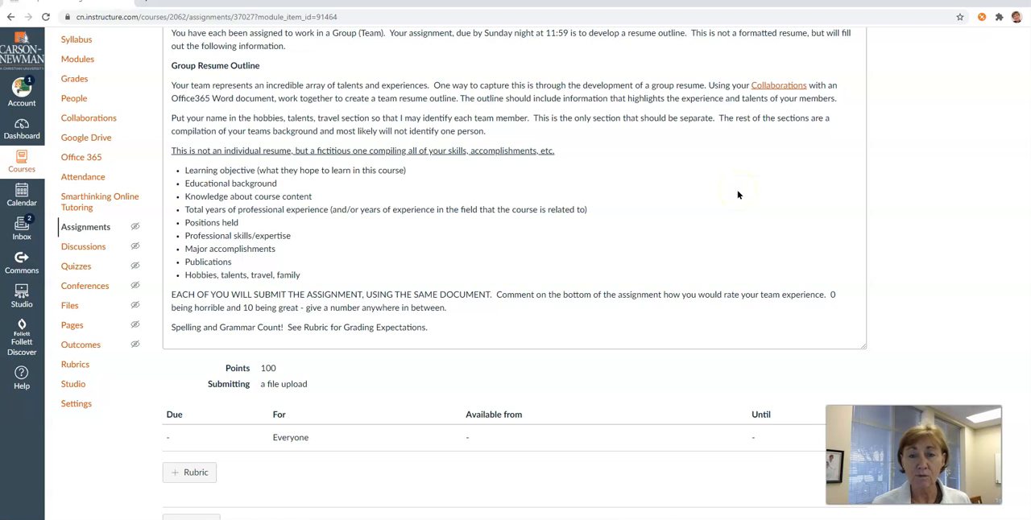
pyautogui.scroll(2, 738, 195)
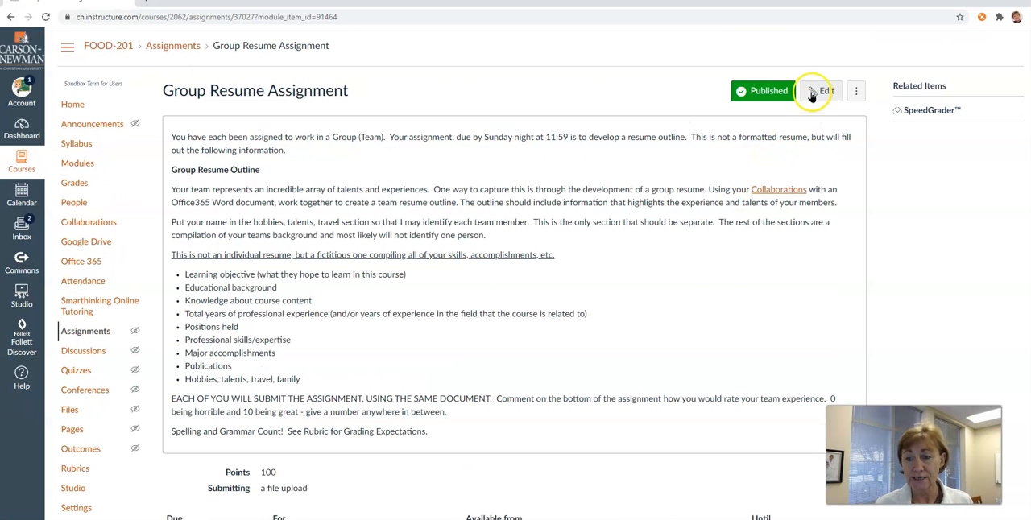
pyautogui.scroll(-2, 453, 202)
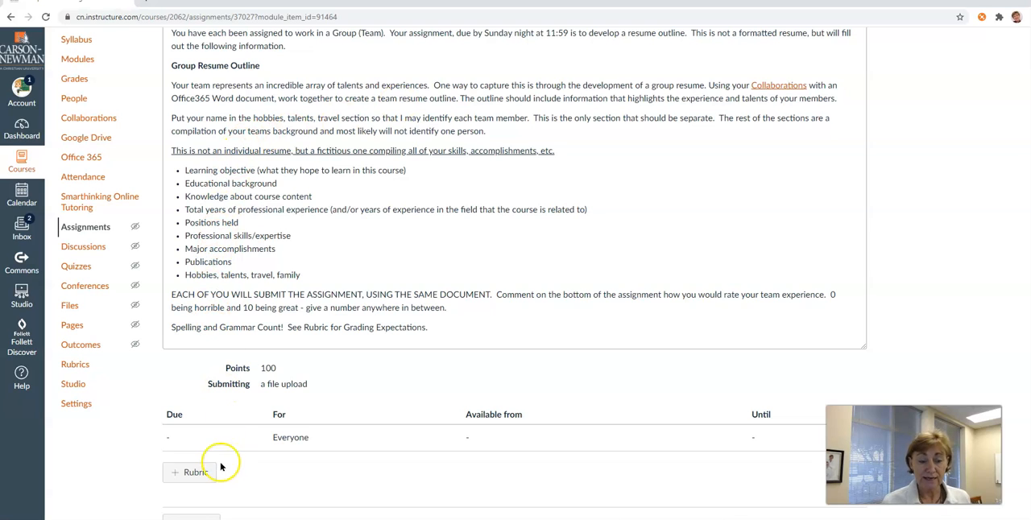
pyautogui.click(200, 475)
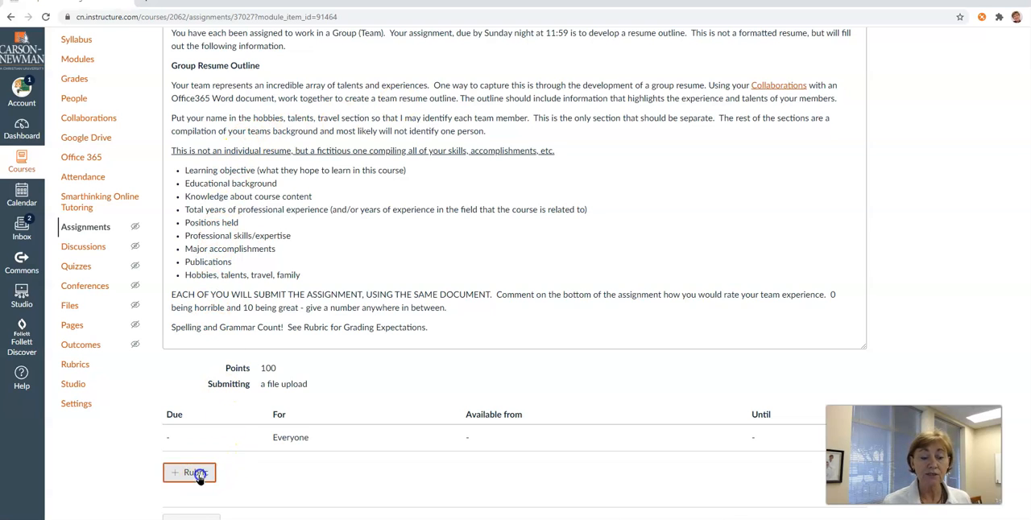
pyautogui.scroll(-3, 363, 399)
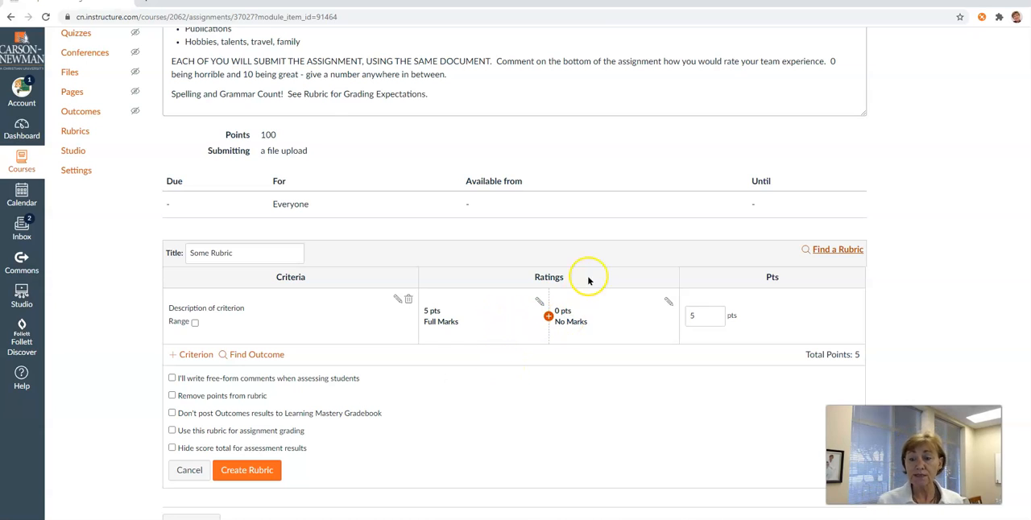
# - Browse the existing Carson-Newman University rubrics, then close the rubric finder without choosing one
pyautogui.click(828, 255)
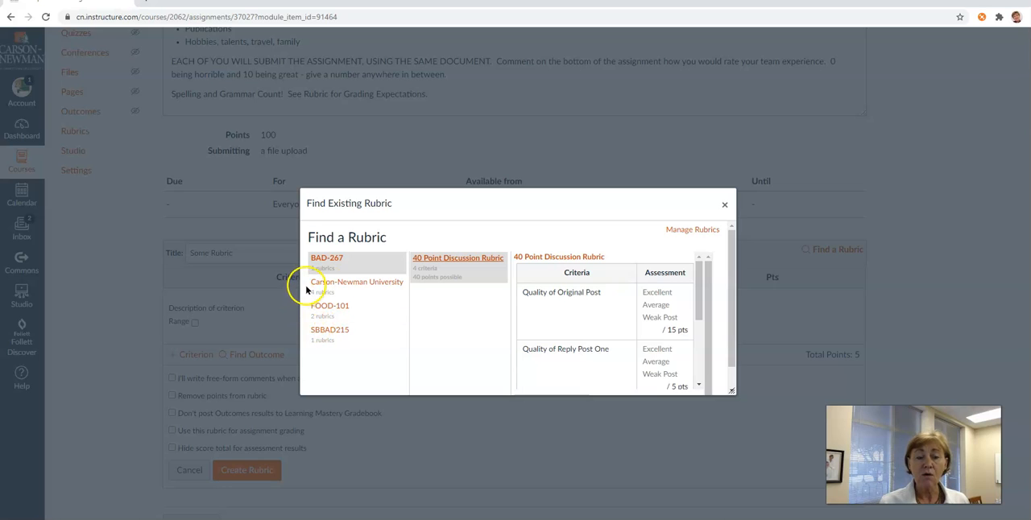
pyautogui.click(333, 288)
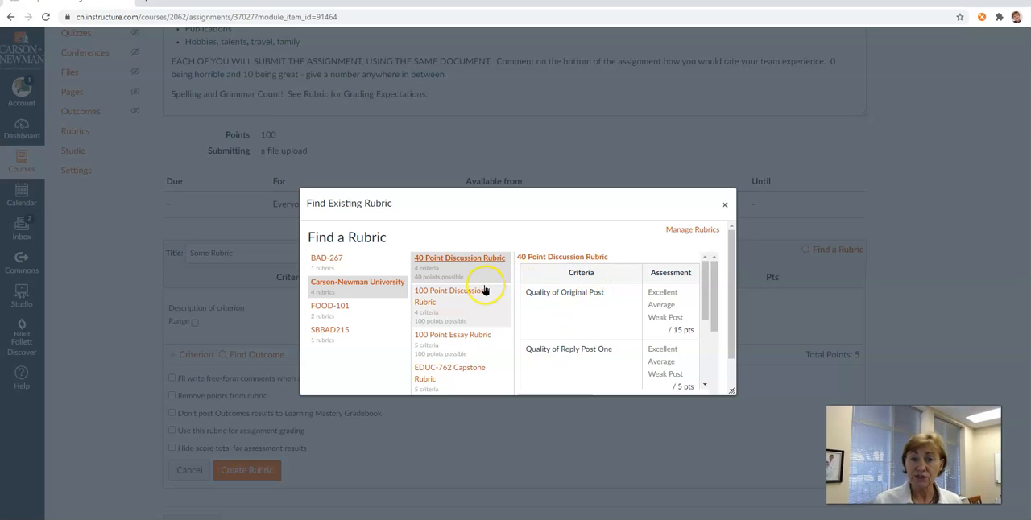
pyautogui.click(724, 204)
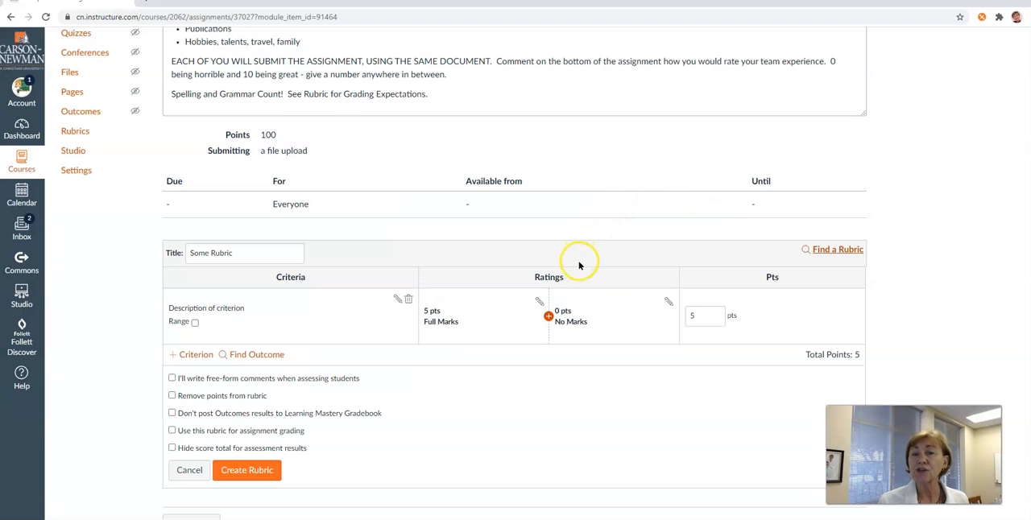
# - Title the new rubric "Group Assignment"
pyautogui.moveTo(242, 252); pyautogui.dragTo(169, 253)
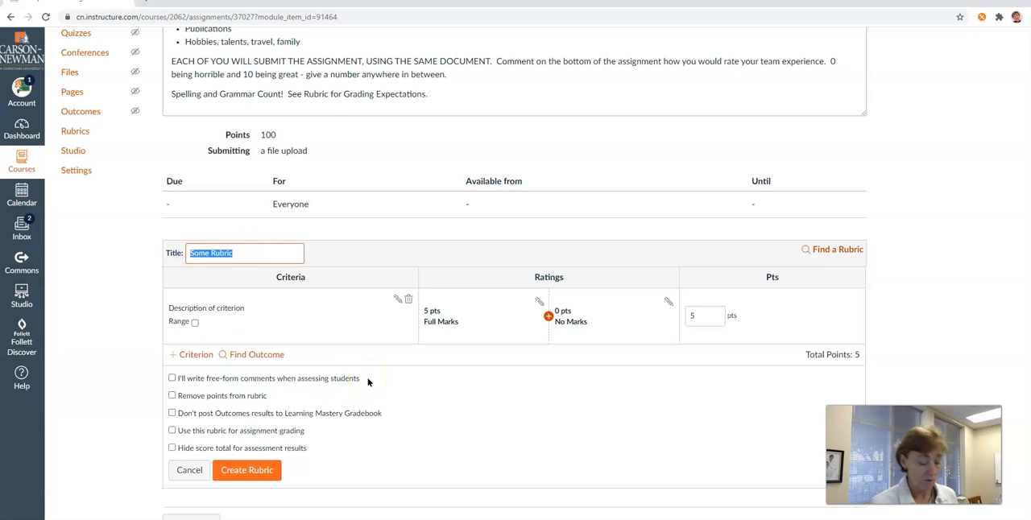
pyautogui.write('Gr')
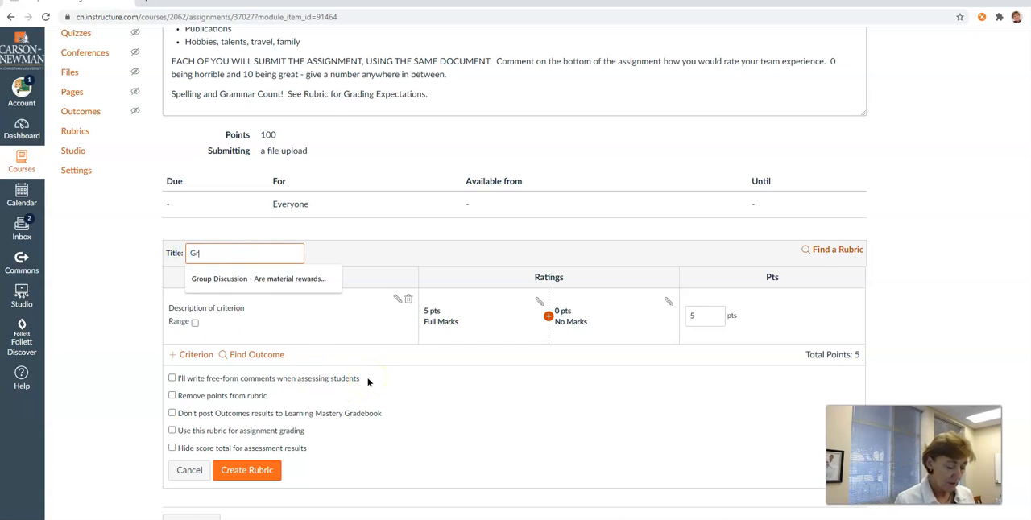
pyautogui.write('oup Assignment')
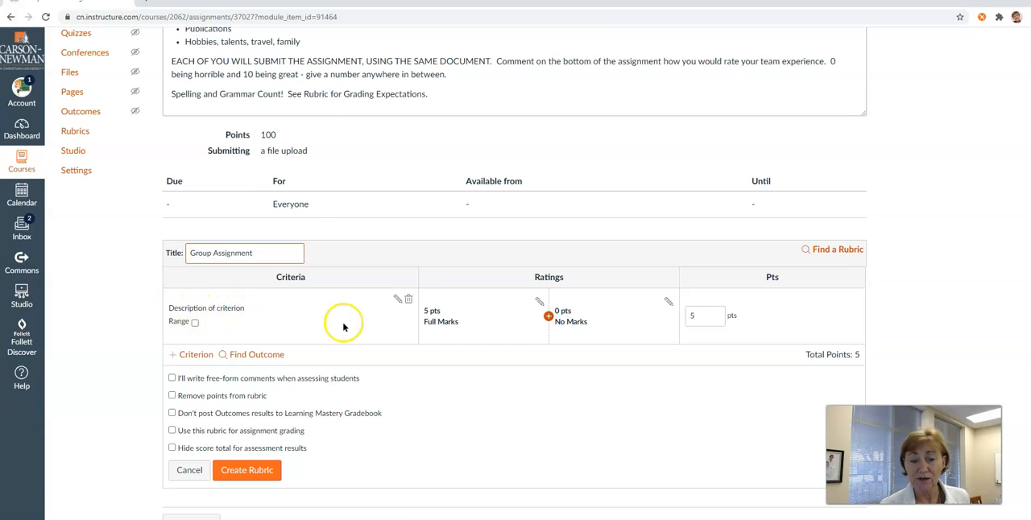
# - Change the first criterion's description to "Content"
pyautogui.click(397, 299)
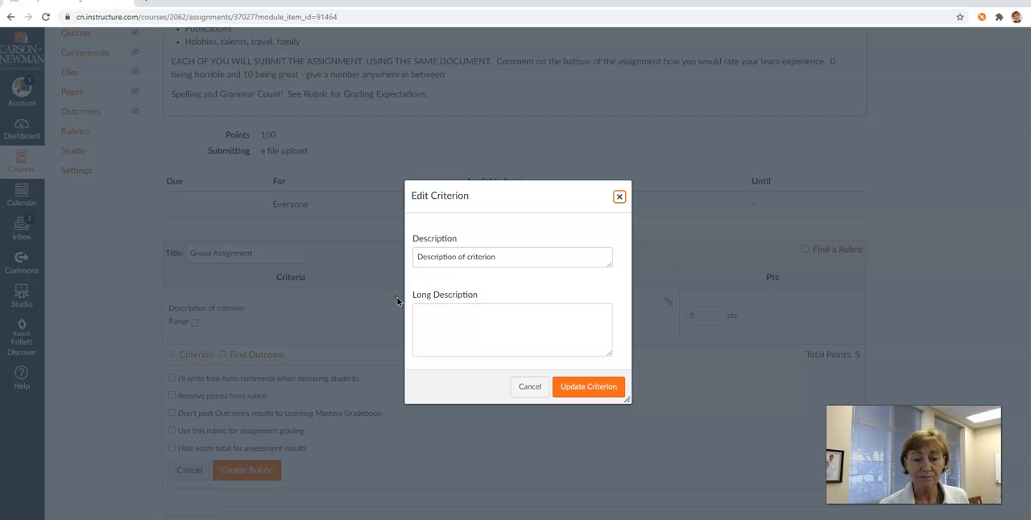
pyautogui.moveTo(494, 257); pyautogui.dragTo(393, 254)
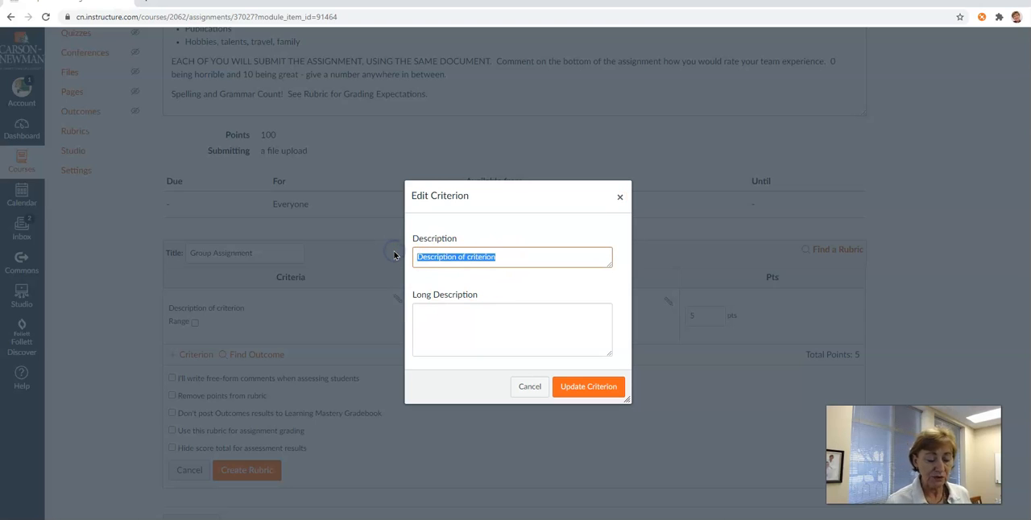
pyautogui.write('Content')
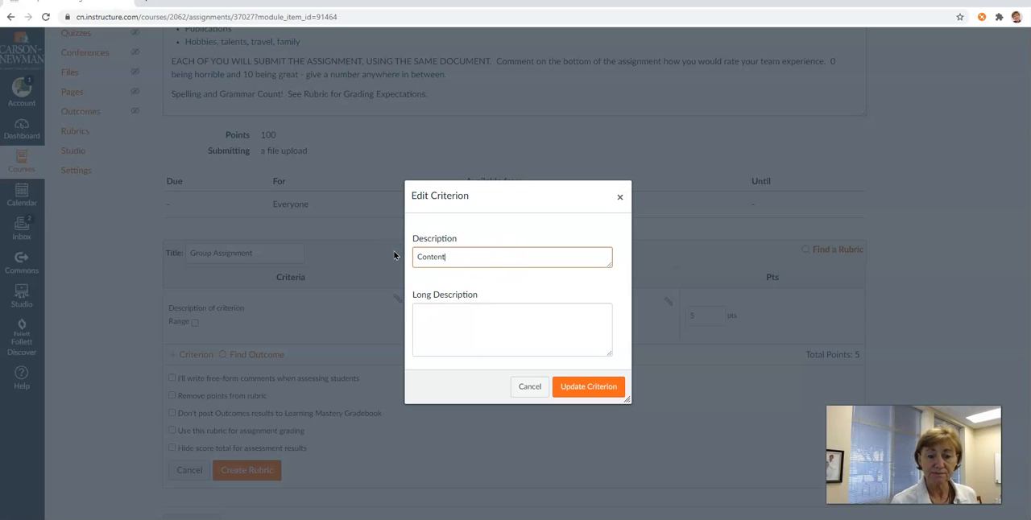
# - Save the criterion with the long description "Details captured information which tells about the team as a whole, and I can identify some individual characteristics."
pyautogui.click(443, 330)
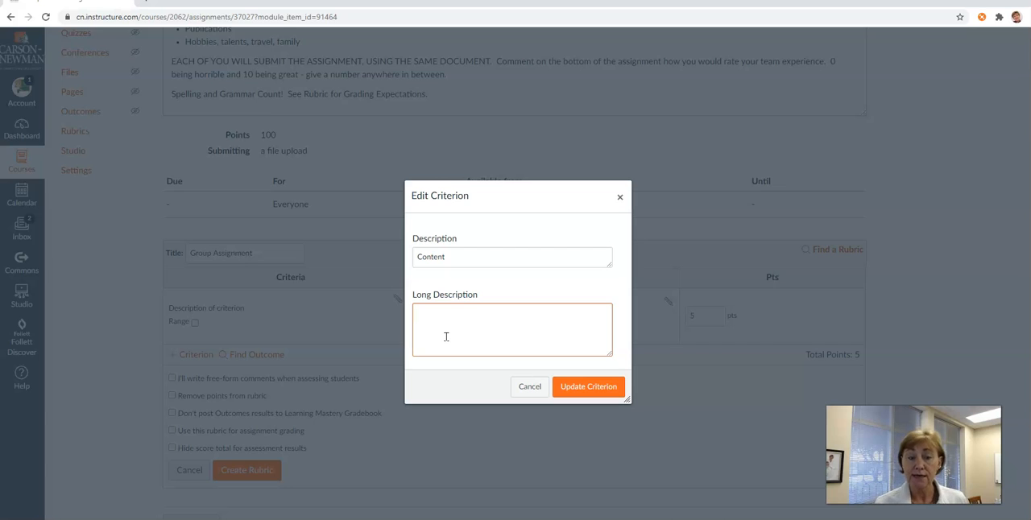
pyautogui.write('Details ')
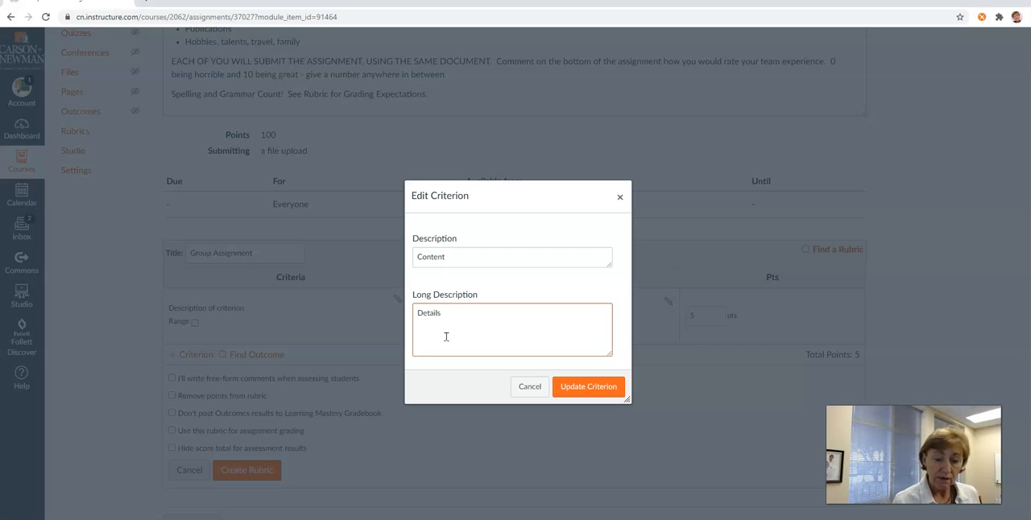
pyautogui.write('cap')
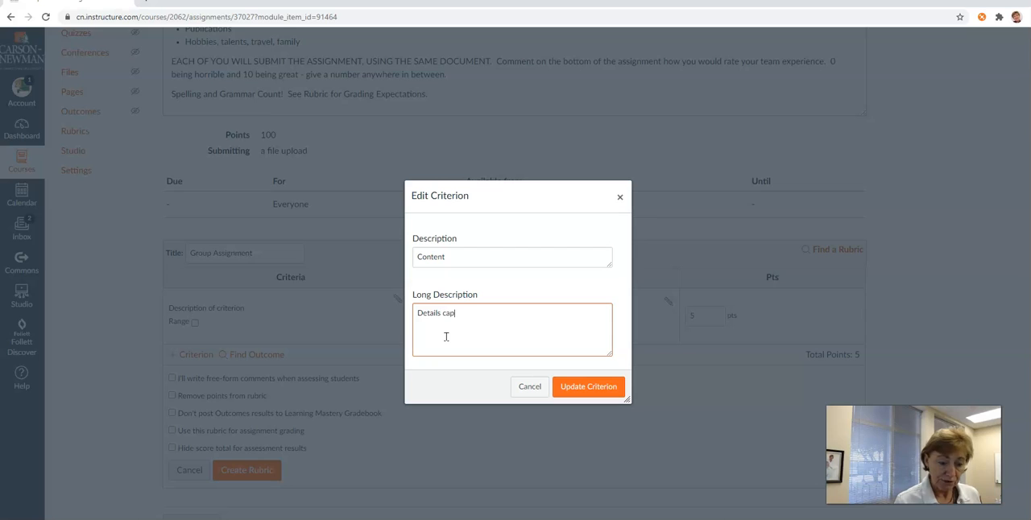
pyautogui.write('tured infor')
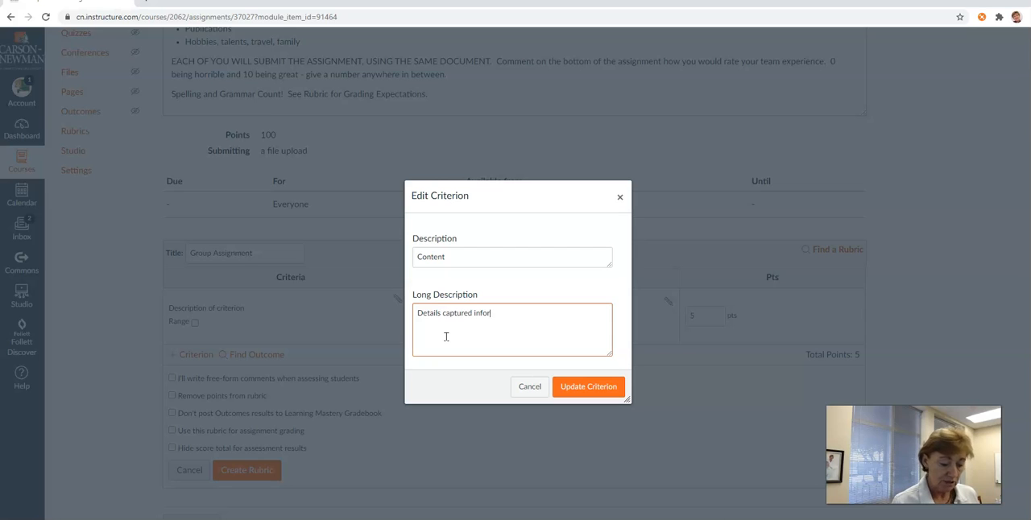
pyautogui.write('mation which te')
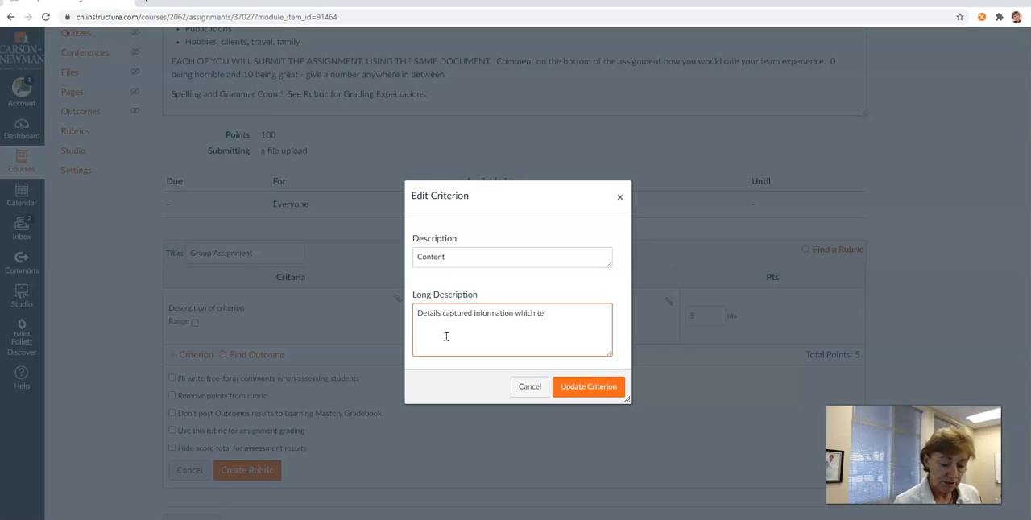
pyautogui.write('lls about the te')
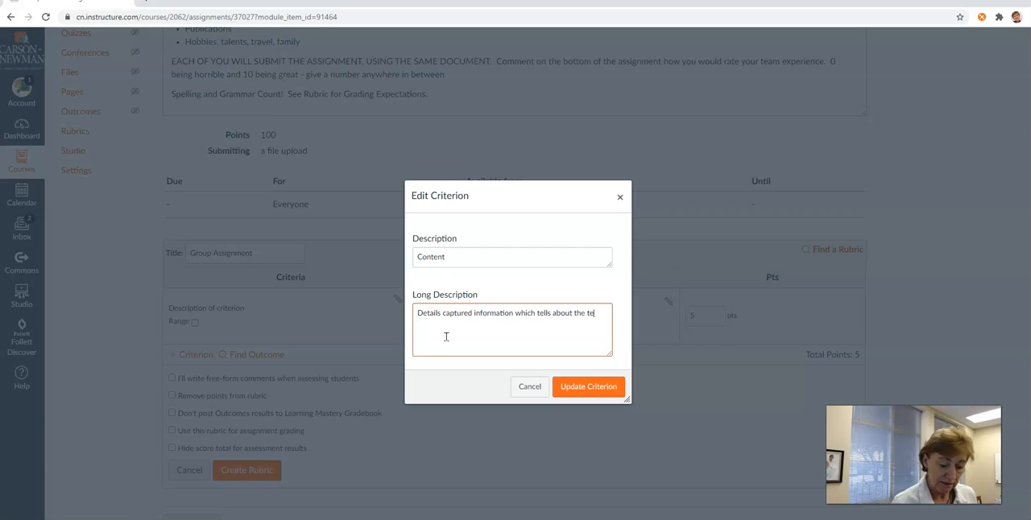
pyautogui.write('am as a whole')
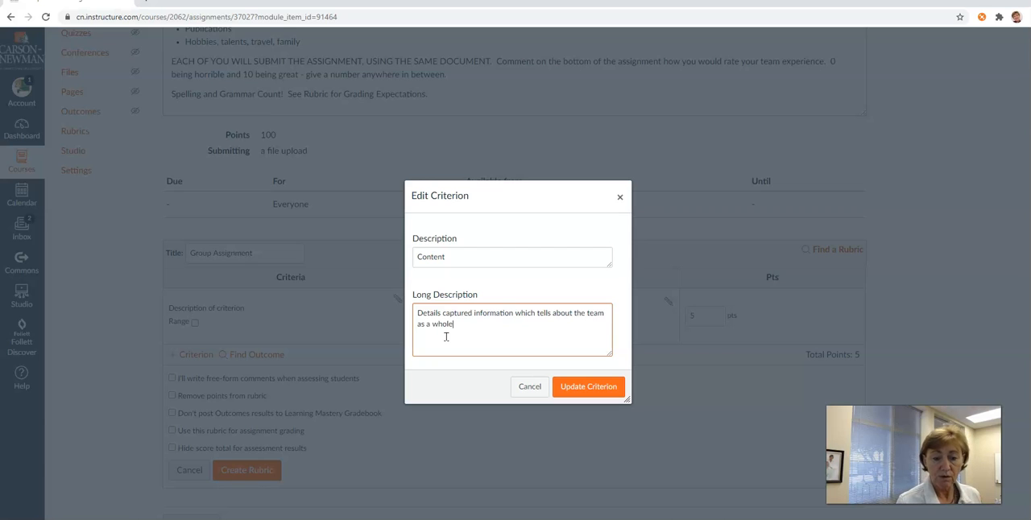
pyautogui.write(', and I ')
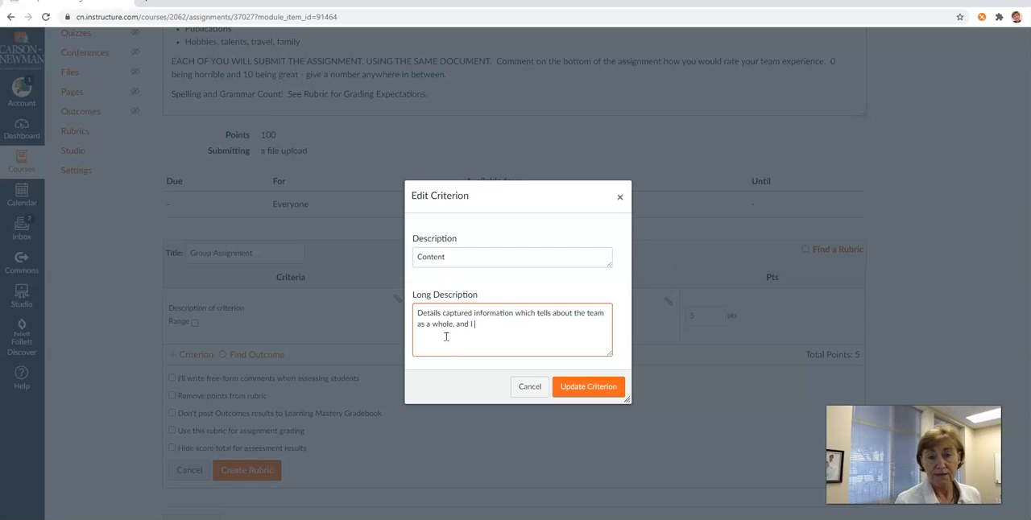
pyautogui.write('can identify some ')
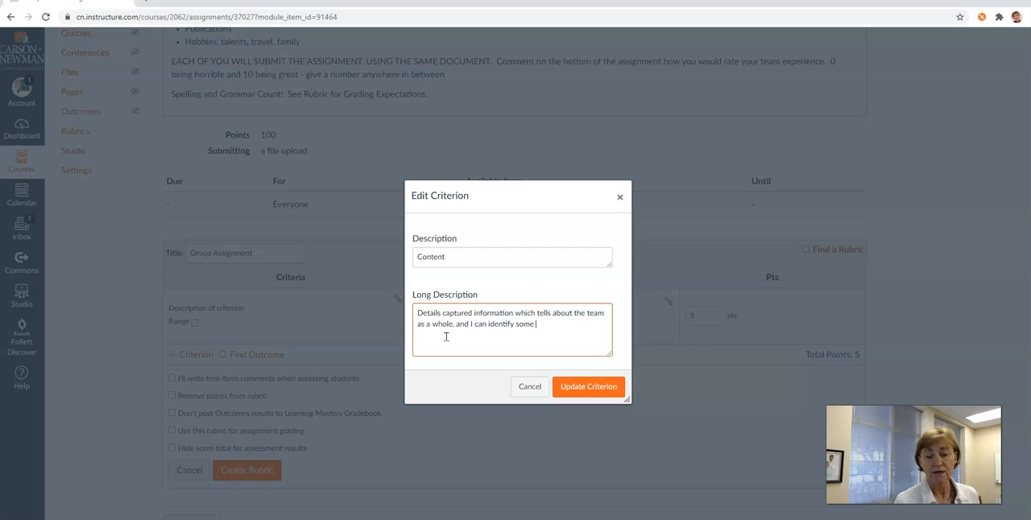
pyautogui.write('individual ')
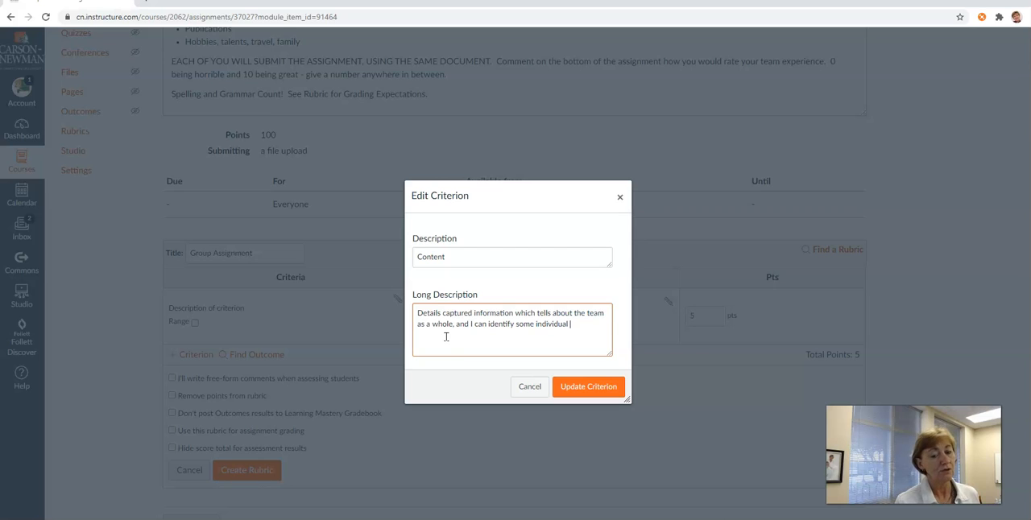
pyautogui.write('character')
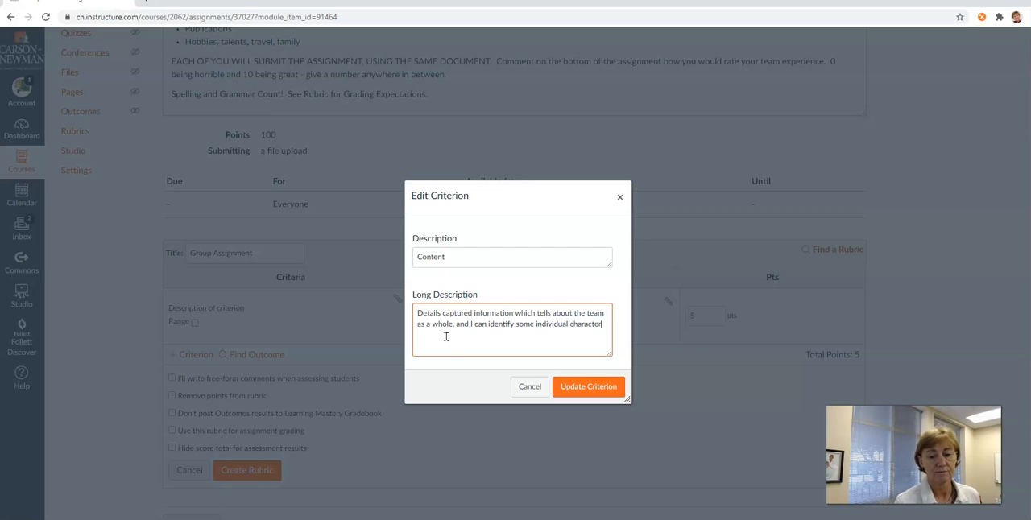
pyautogui.write('istics.')
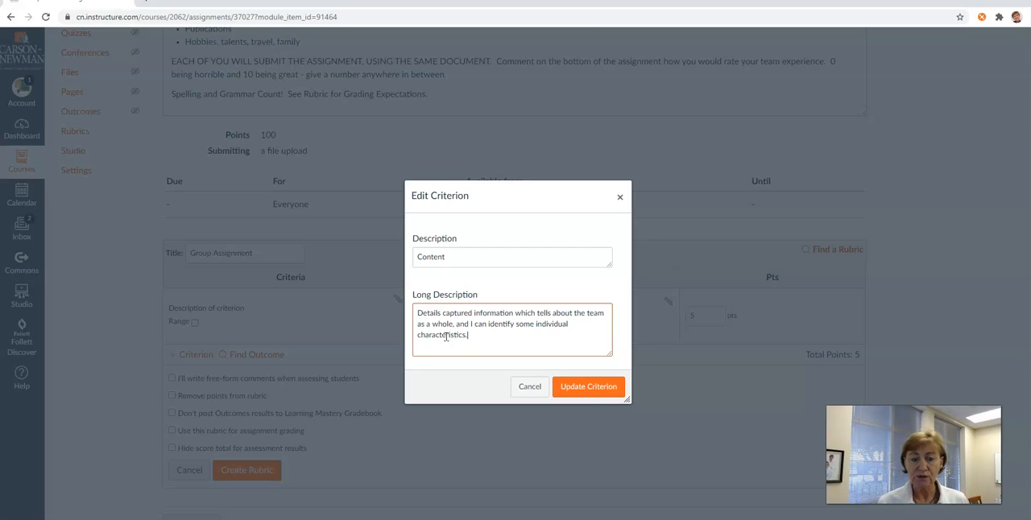
pyautogui.click(586, 387)
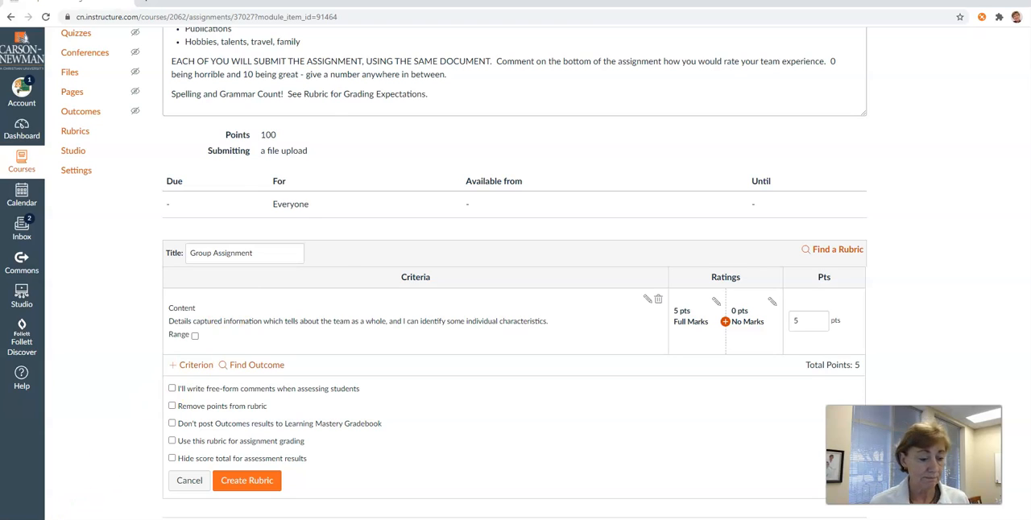
# - Set the Content criterion's maximum score to 60 points
pyautogui.moveTo(810, 323); pyautogui.dragTo(789, 323)
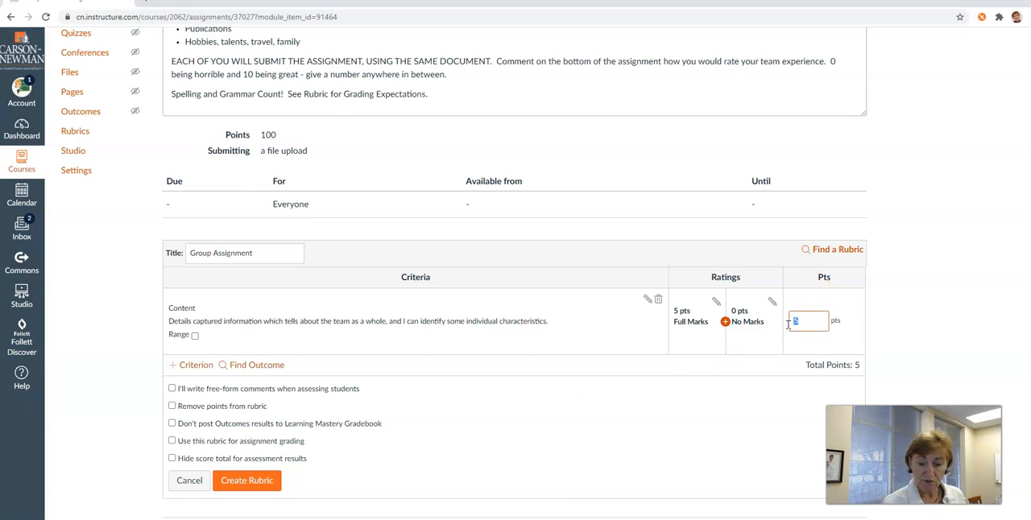
pyautogui.write('60')
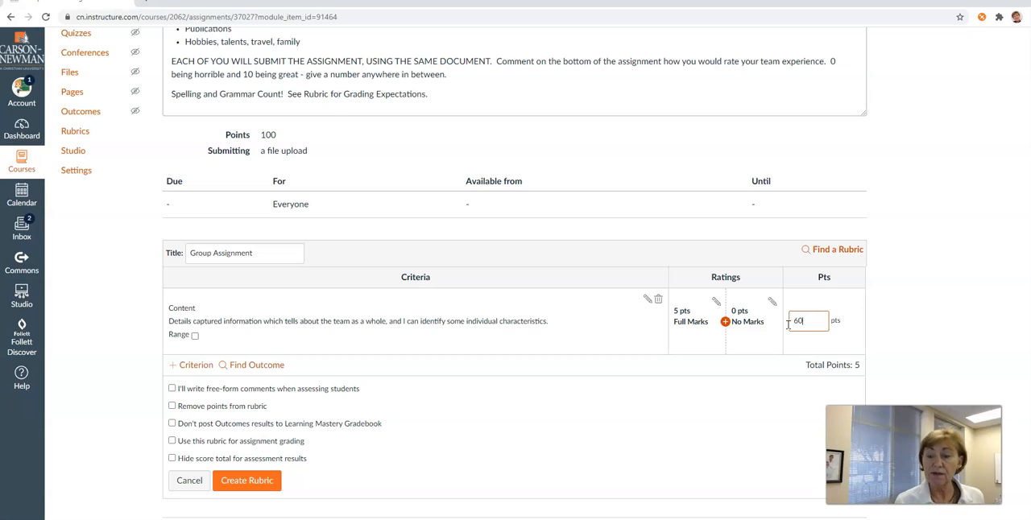
pyautogui.click(768, 343)
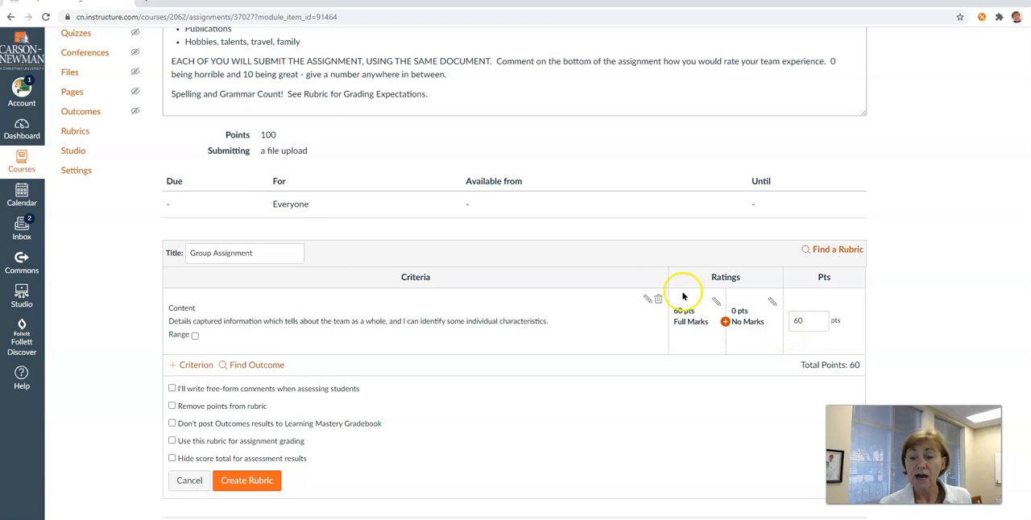
# - Add a rating between Full Marks and No Marks on the Content criterion and title it "Medium Points"
pyautogui.click(726, 324)
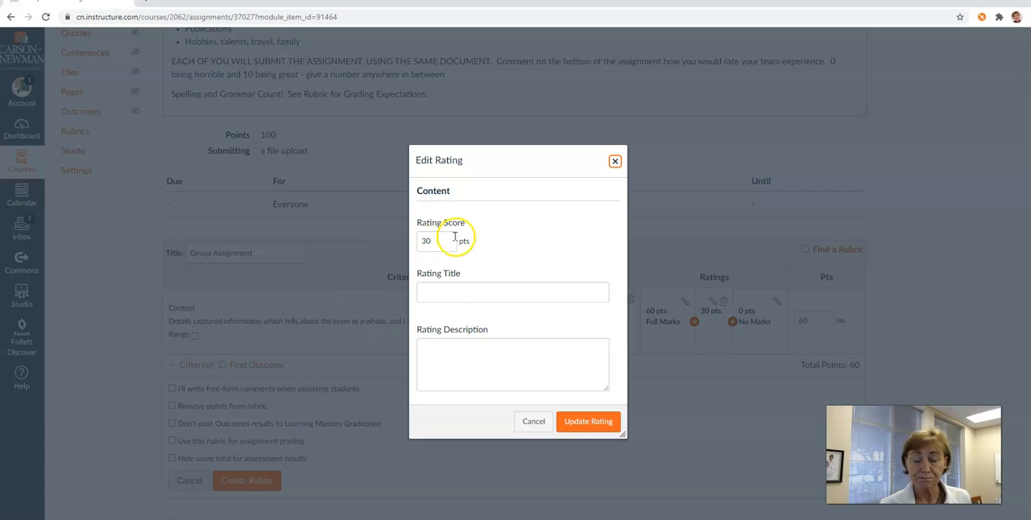
pyautogui.click(449, 289)
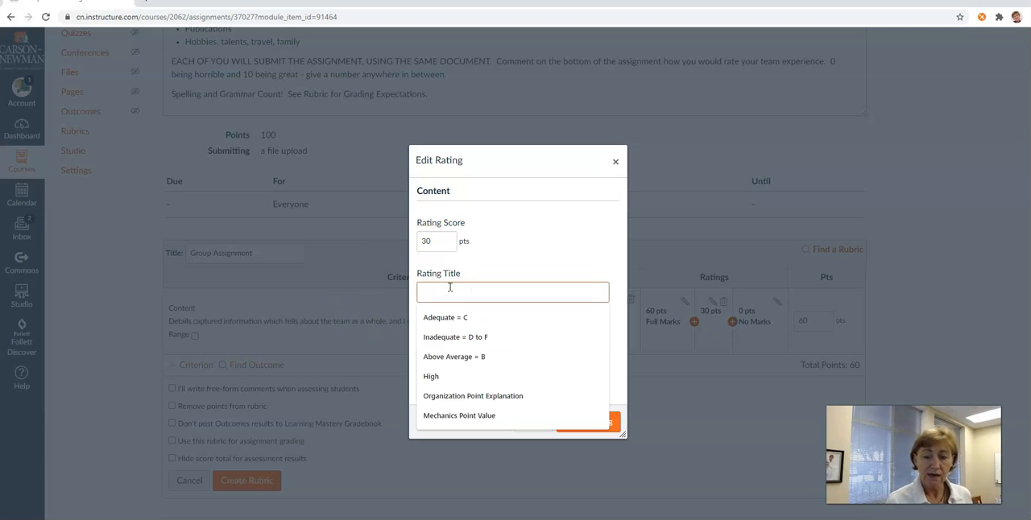
pyautogui.write('fM')
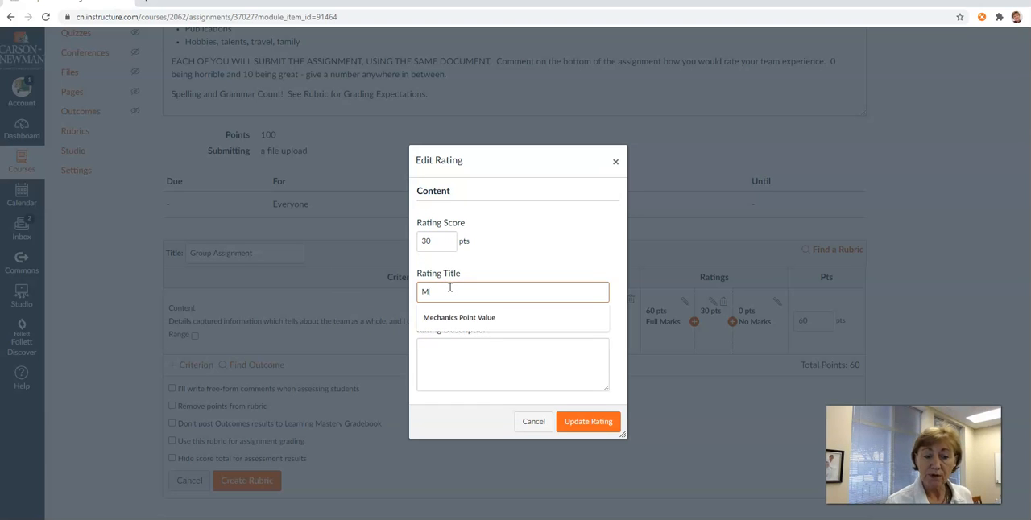
pyautogui.write('edium POint')
pyautogui.press('BackSpace')
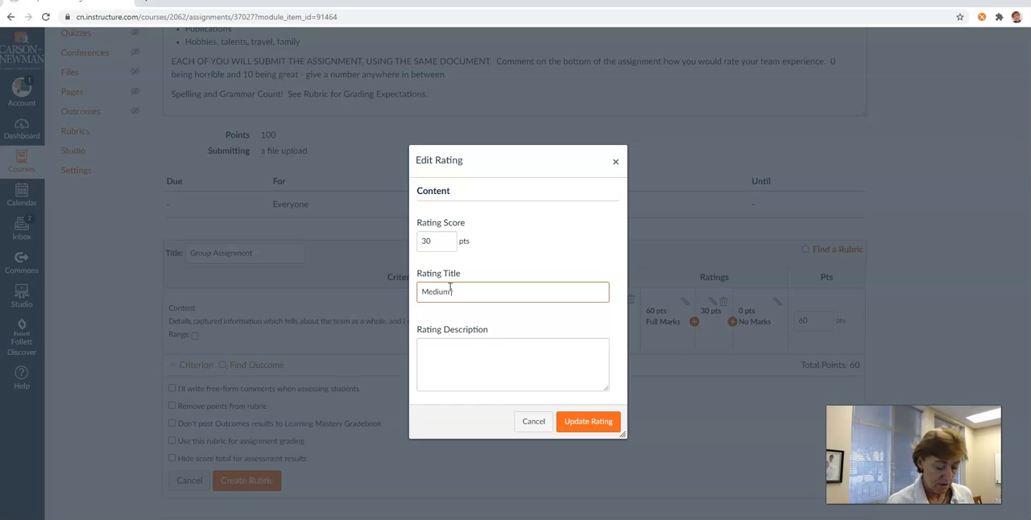
pyautogui.write('oints')
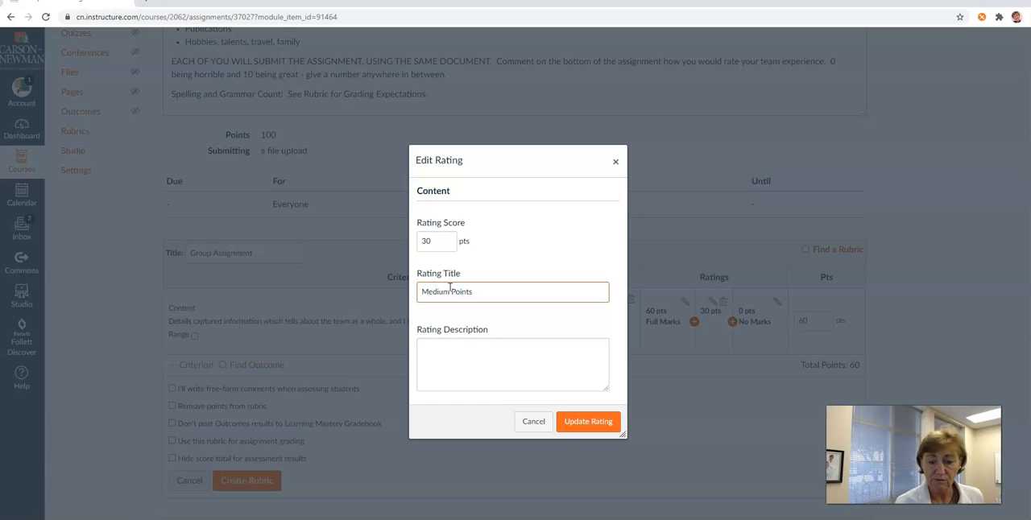
# - Save the Medium Points rating with the description "Most of the content was detailed"
pyautogui.click(458, 366)
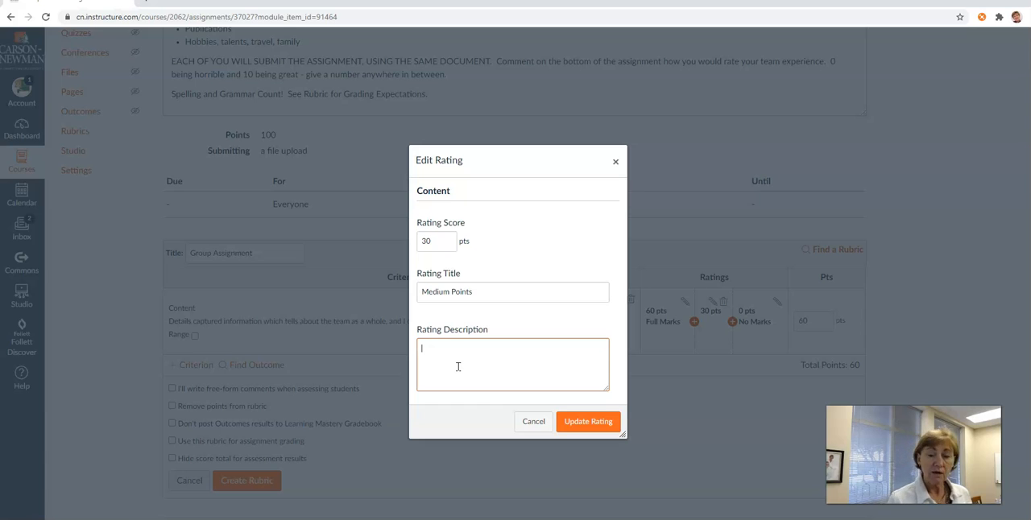
pyautogui.write('M')
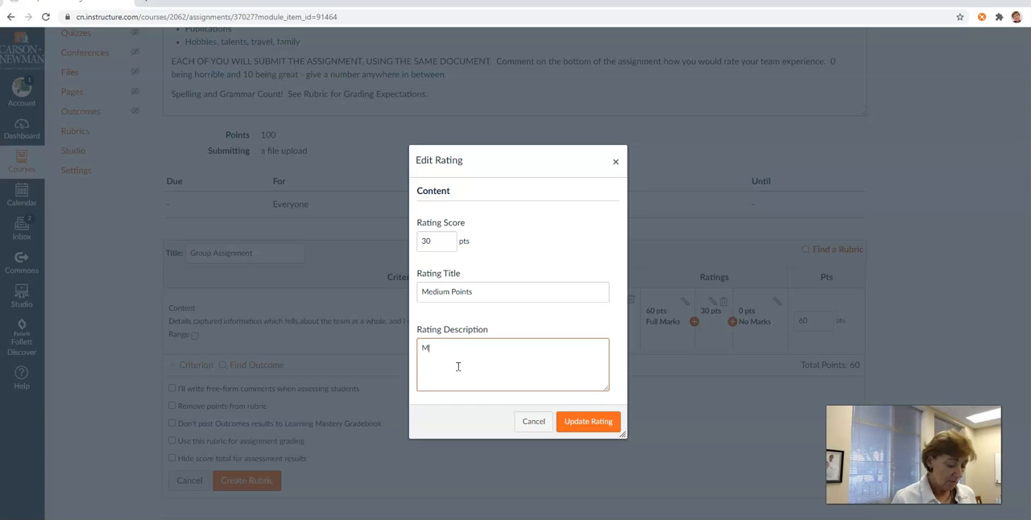
pyautogui.write('ost of the content was d')
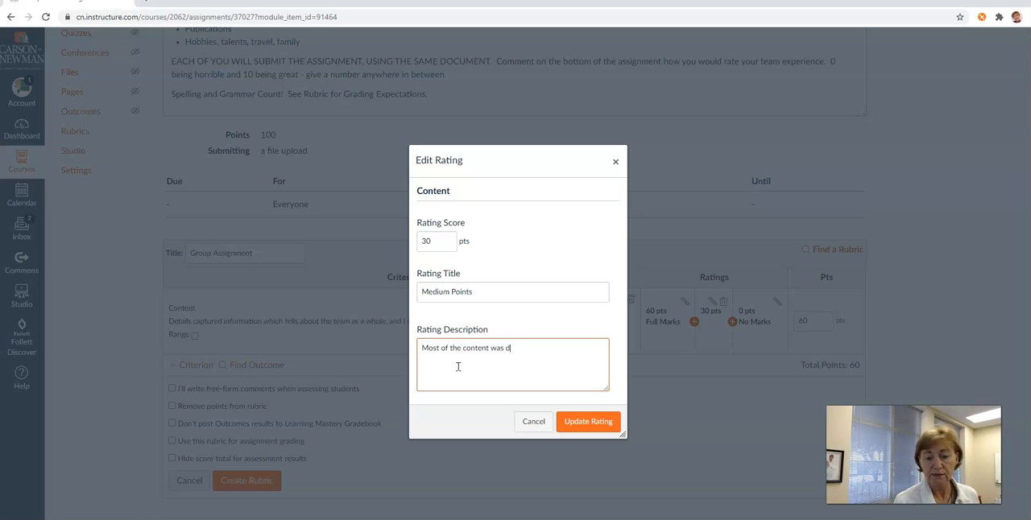
pyautogui.write('etailed')
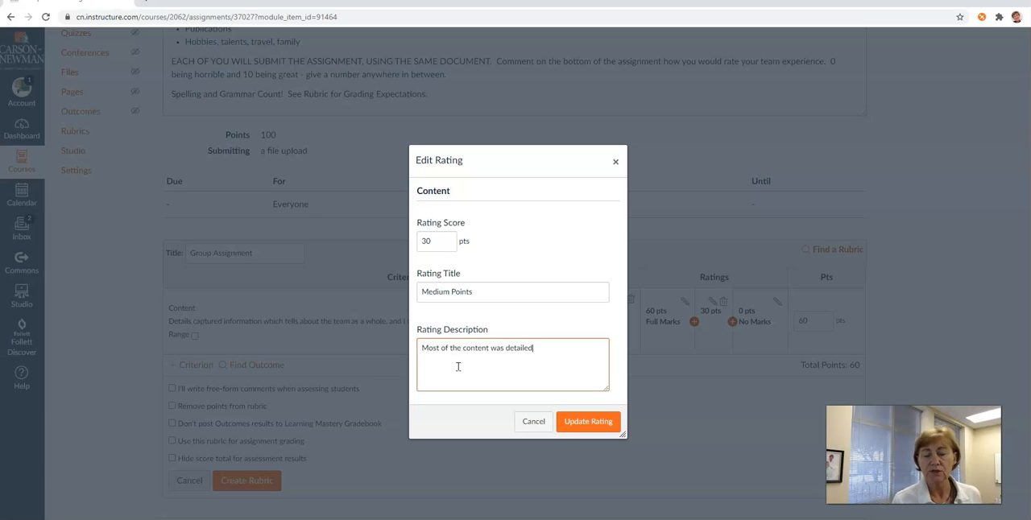
pyautogui.click(600, 422)
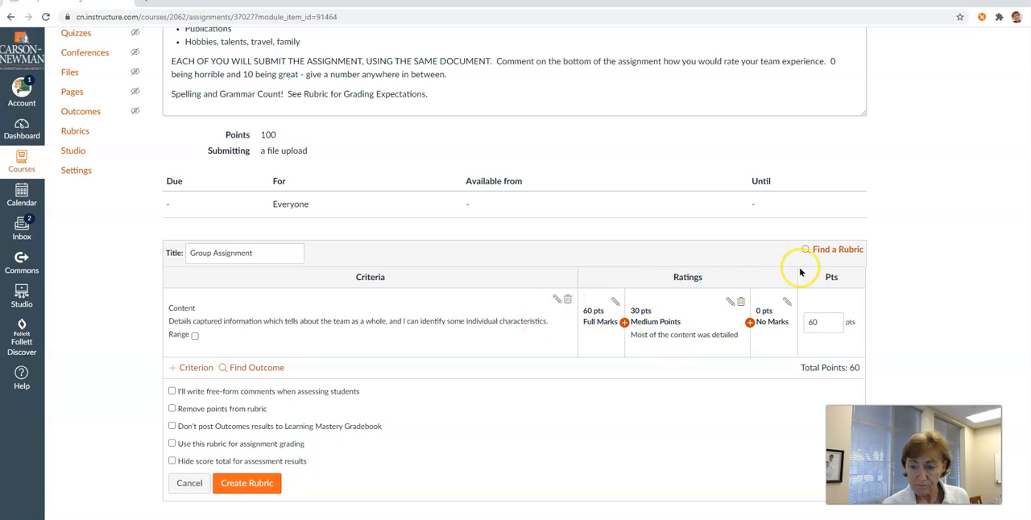
# - Start a new, non-duplicated rubric criterion with the description "Labels"
pyautogui.scroll(-1, 346, 355)
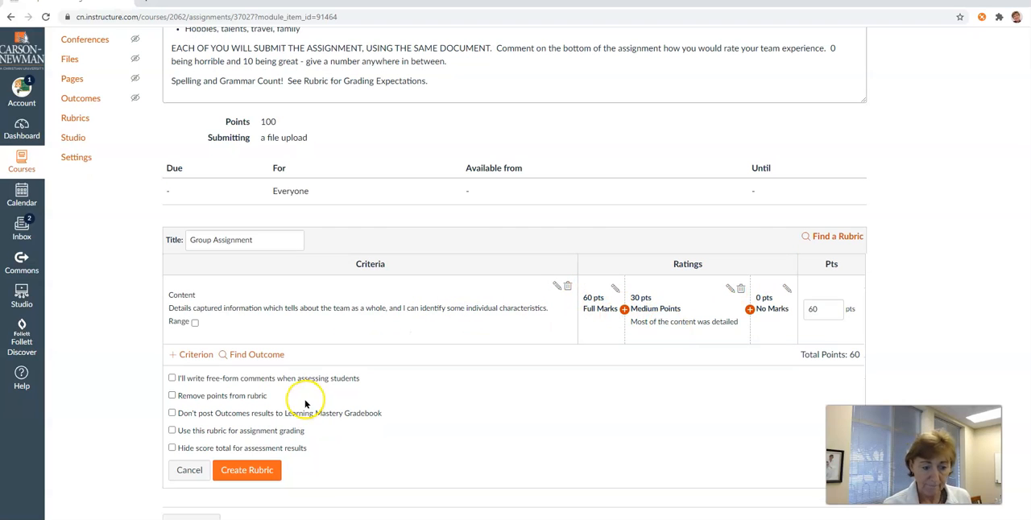
pyautogui.click(197, 355)
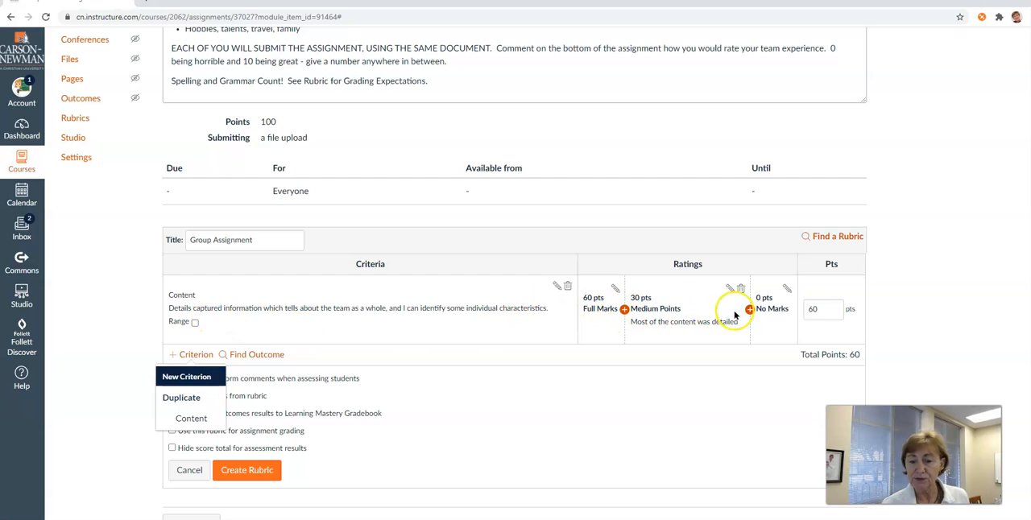
pyautogui.click(182, 376)
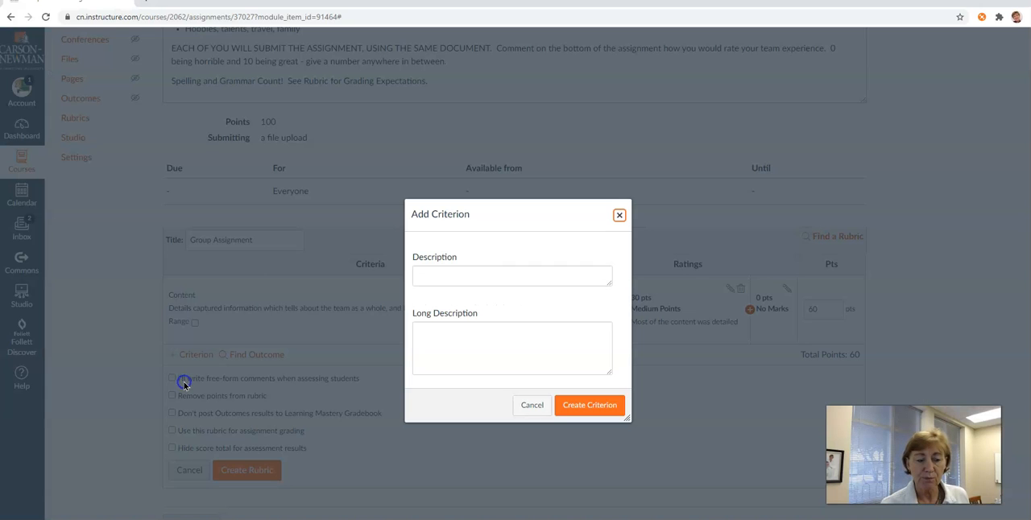
pyautogui.click(462, 267)
pyautogui.write('Lable')
pyautogui.write('els')
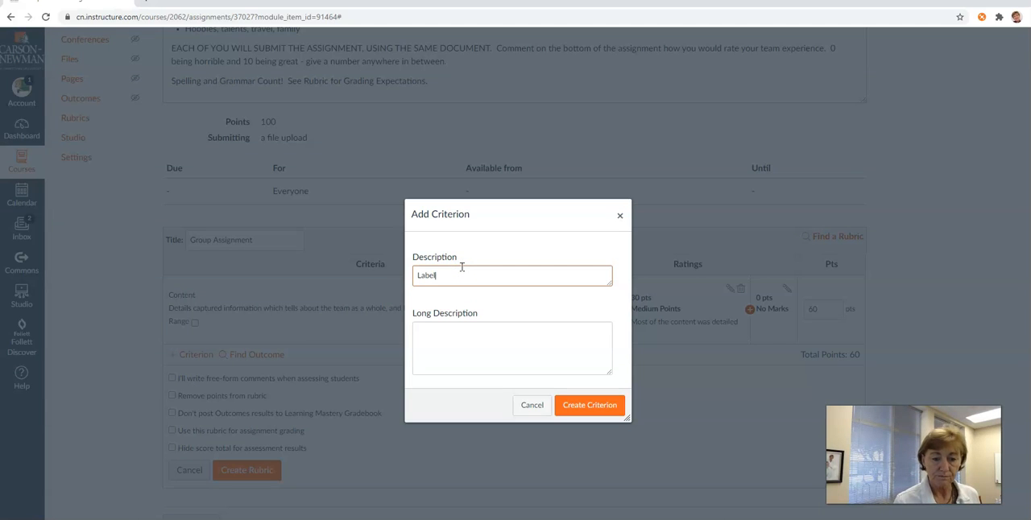
# - Create the Labels criterion with the long description "Each section clearly identifies what the team is explaining."
pyautogui.click(487, 361)
pyautogui.write('Each sec')
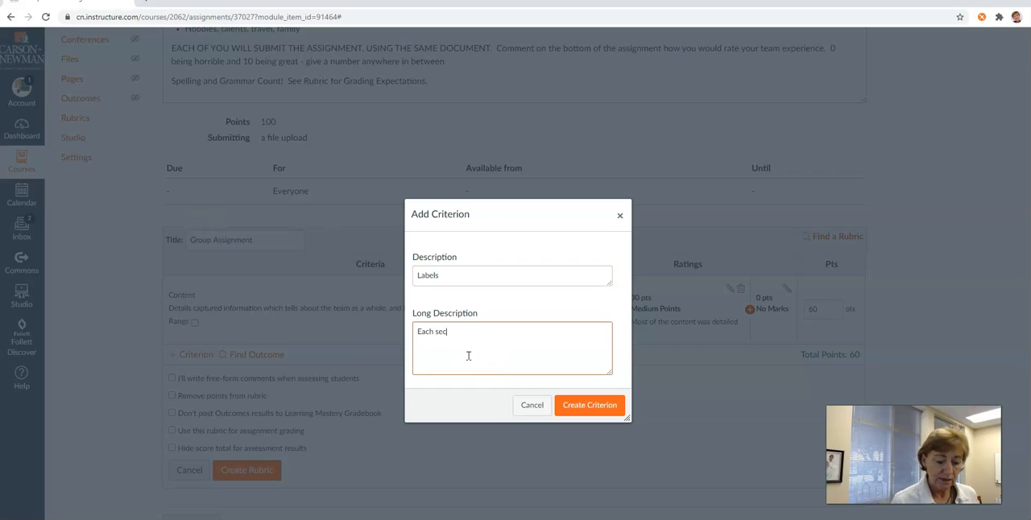
pyautogui.write('tion clearly identifi')
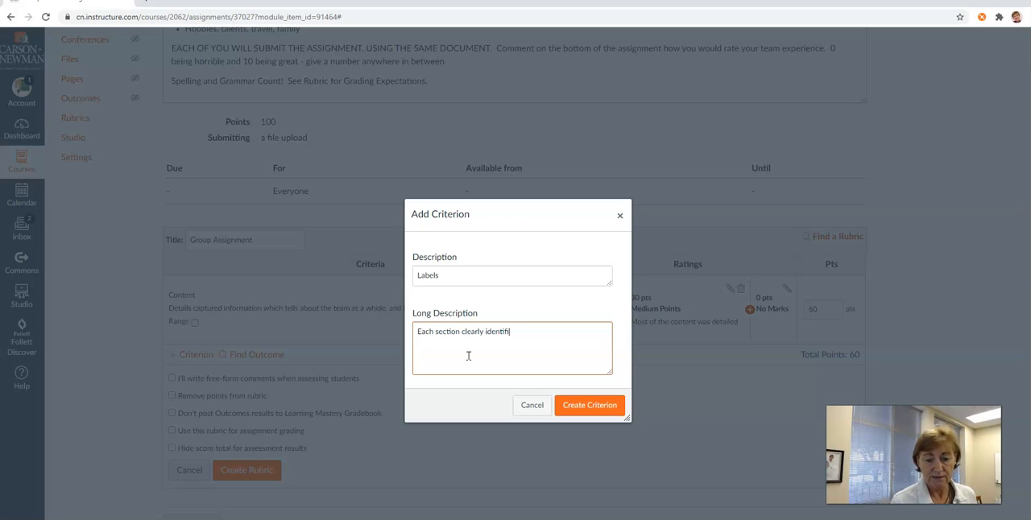
pyautogui.write('es what the team i')
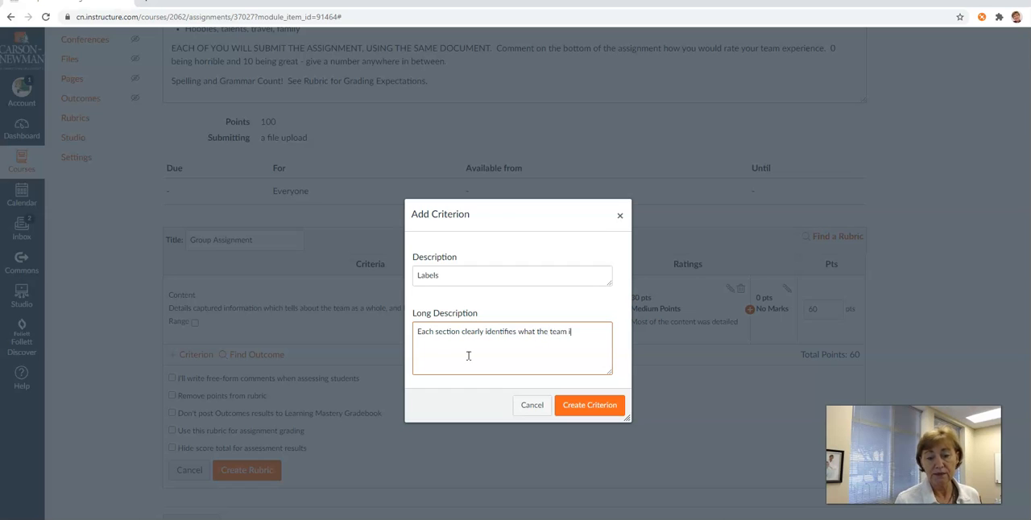
pyautogui.write('s explaining.')
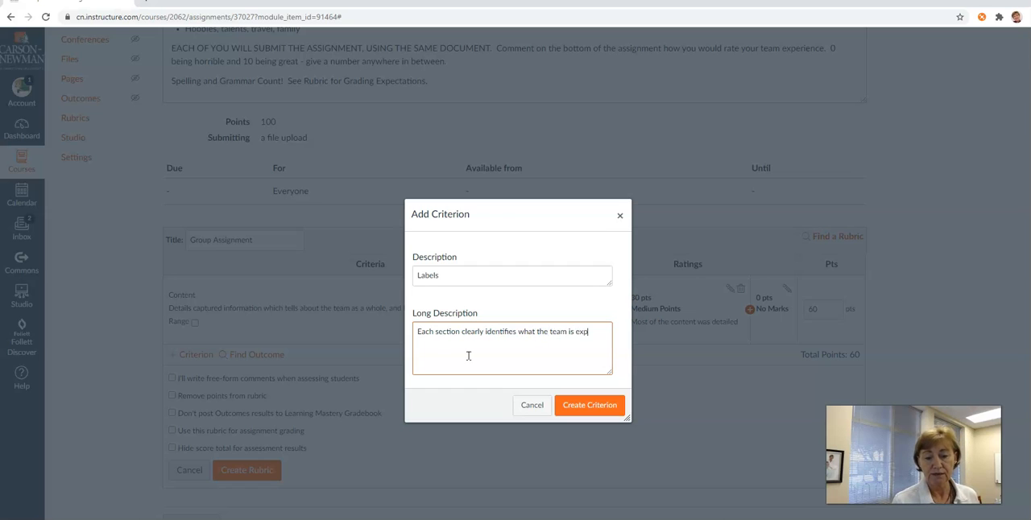
pyautogui.click(575, 405)
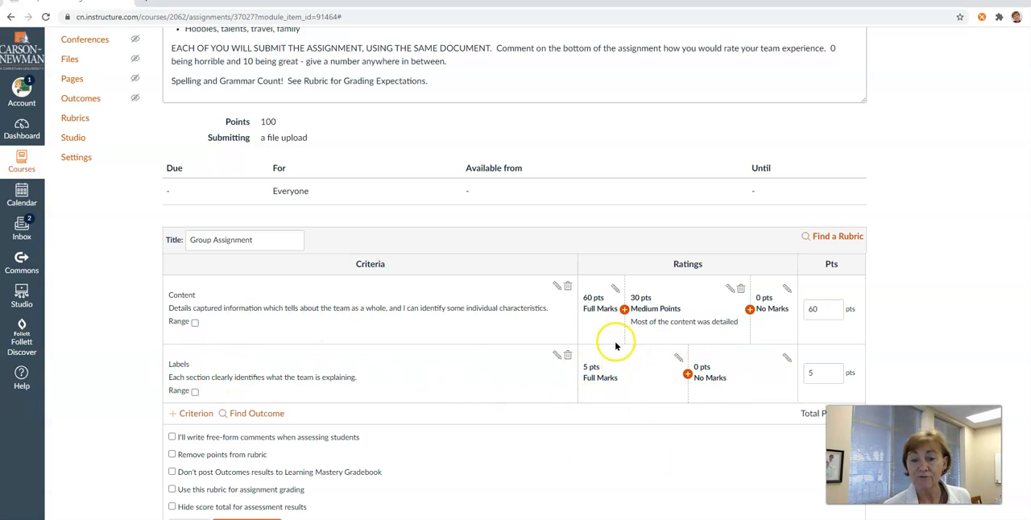
# - Set the Labels criterion's maximum score to 20 points
pyautogui.doubleClick(797, 375)
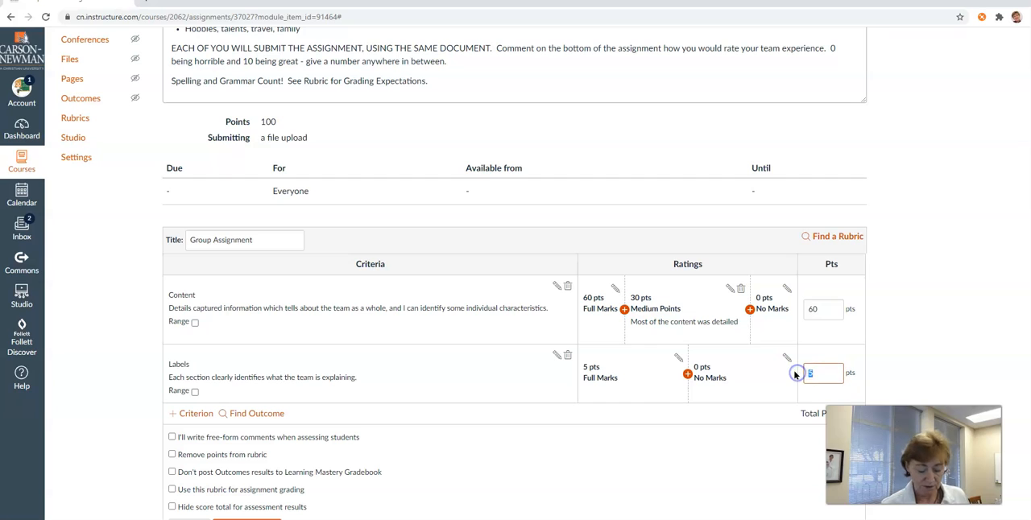
pyautogui.write('20')
pyautogui.click(748, 366)
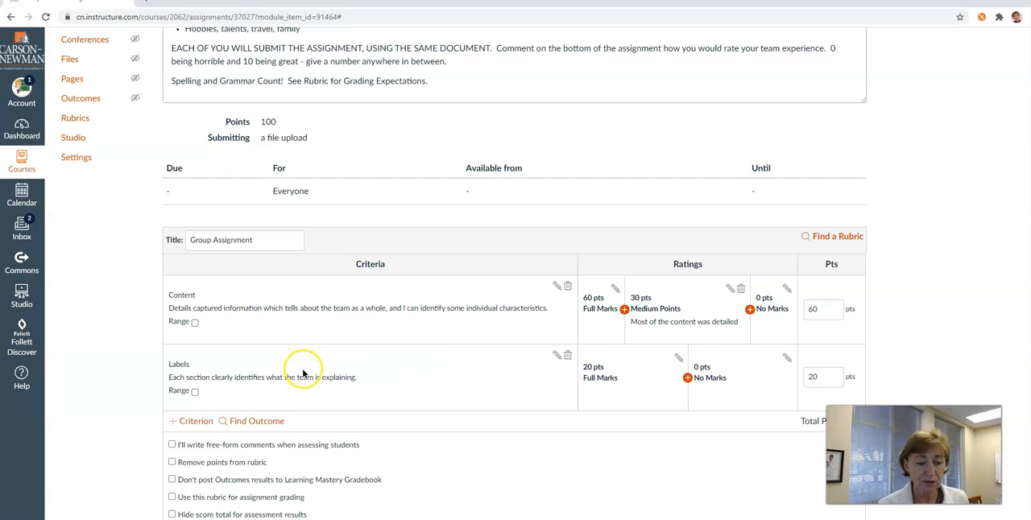
# - Duplicate the Labels criterion and change the copy's description to "Mechanics"
pyautogui.click(190, 418)
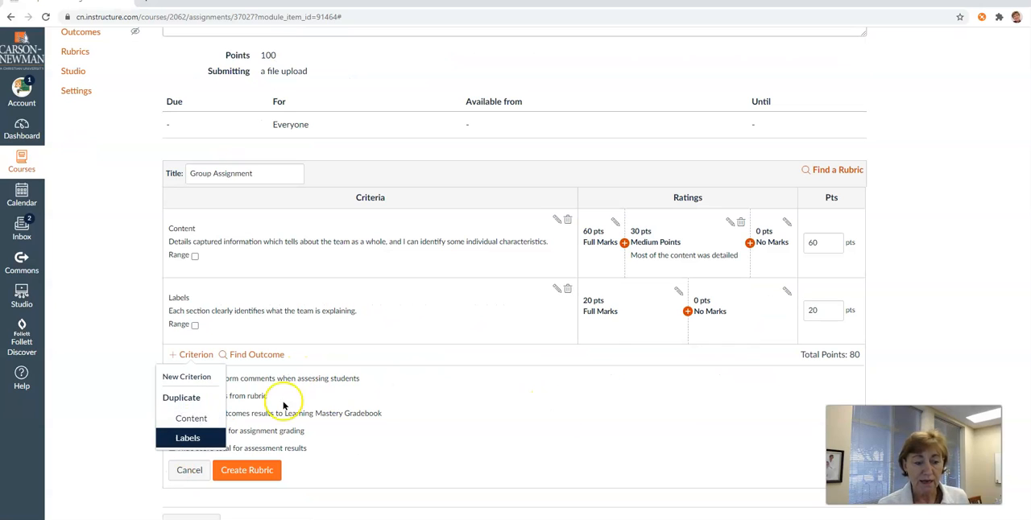
pyautogui.click(190, 438)
pyautogui.moveTo(513, 278); pyautogui.dragTo(423, 275)
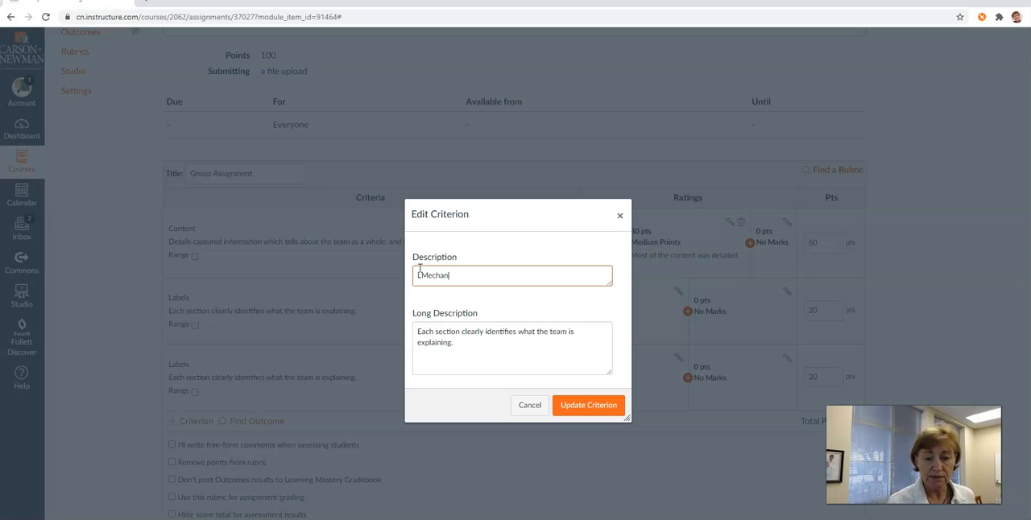
pyautogui.click(420, 276)
pyautogui.press('BackSpace')
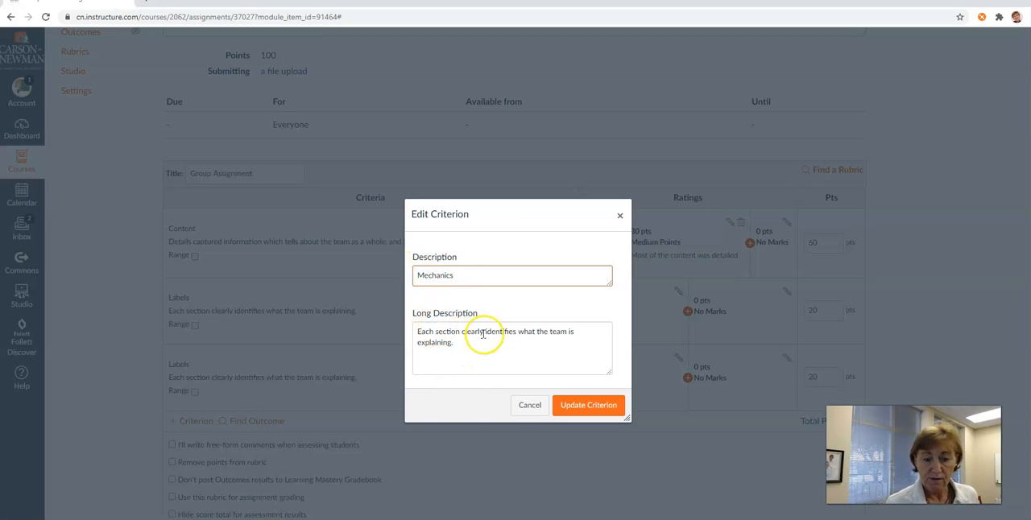
# - Replace the Mechanics criterion's long description with "Clearly spelling and grammar evident." and save the criterion
pyautogui.moveTo(476, 341); pyautogui.dragTo(373, 320)
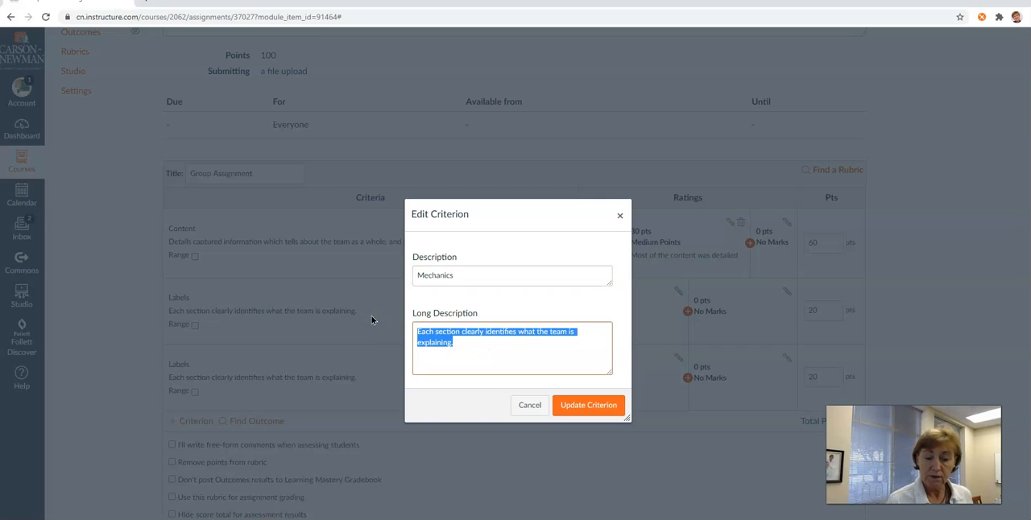
pyautogui.write('Cle')
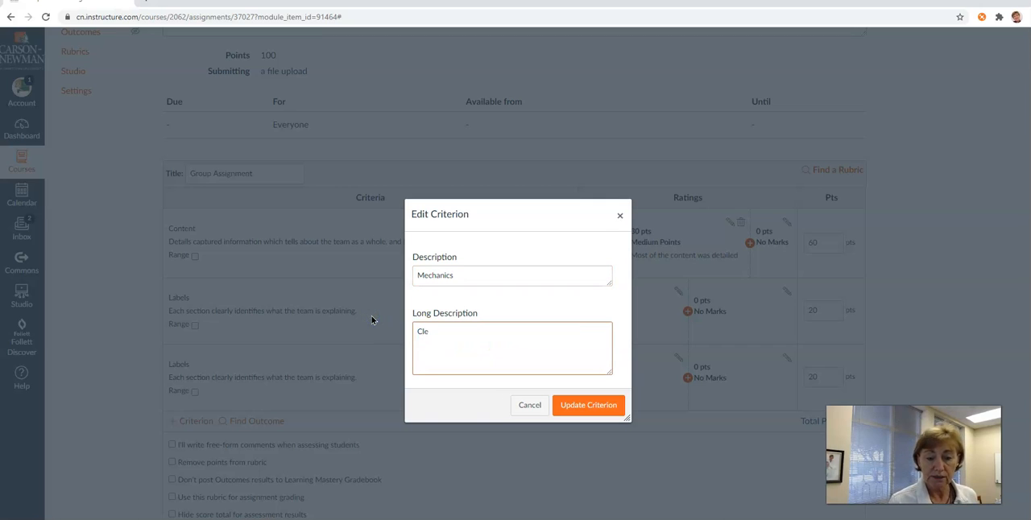
pyautogui.write('arly spellin')
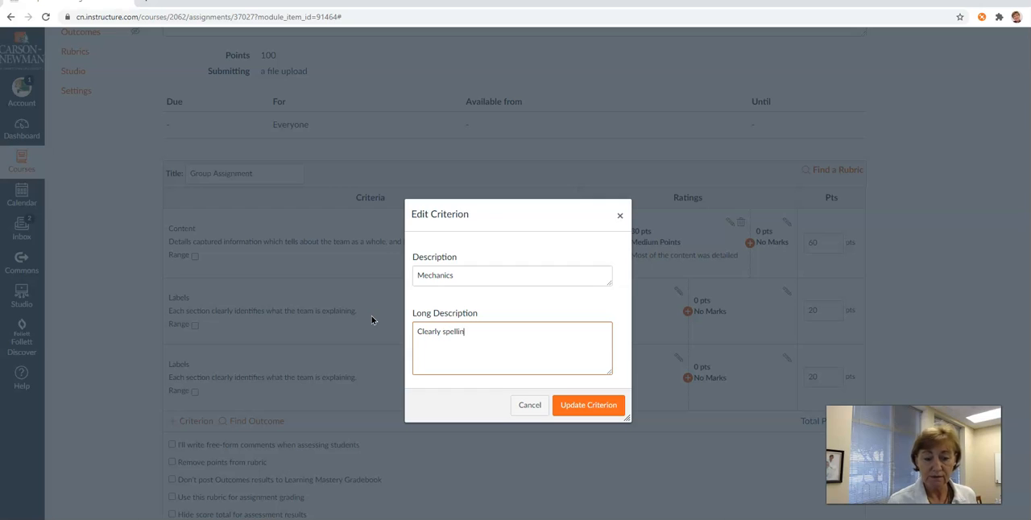
pyautogui.write('g and gramm')
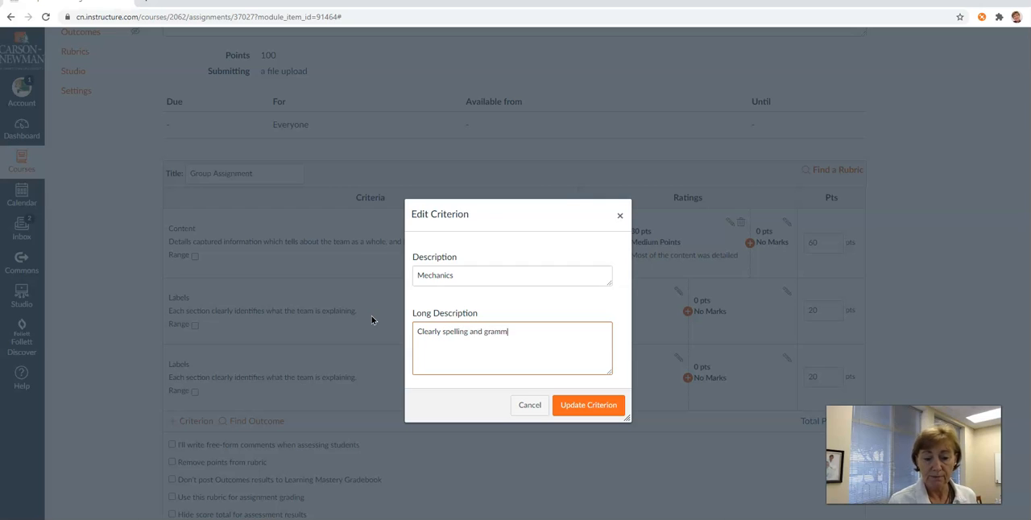
pyautogui.write('ar e')
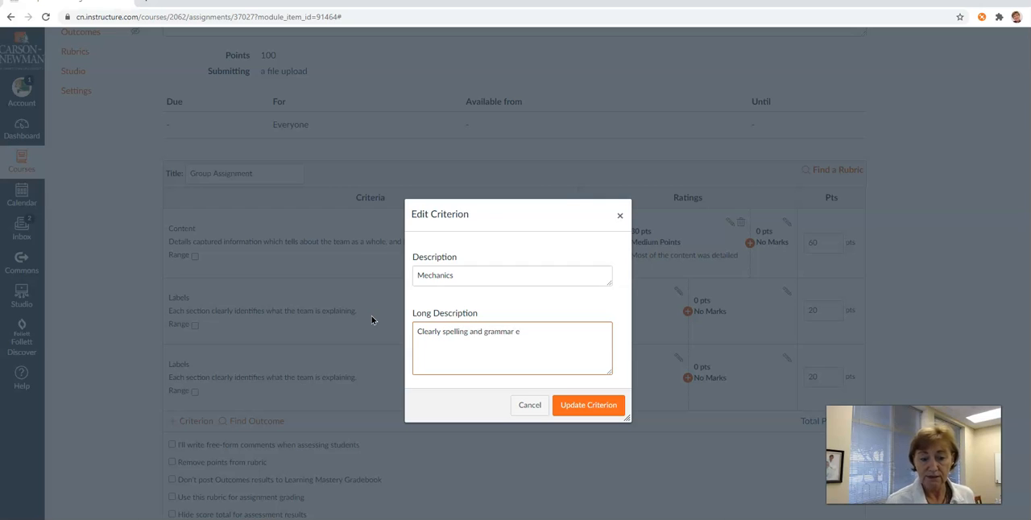
pyautogui.write('vident.')
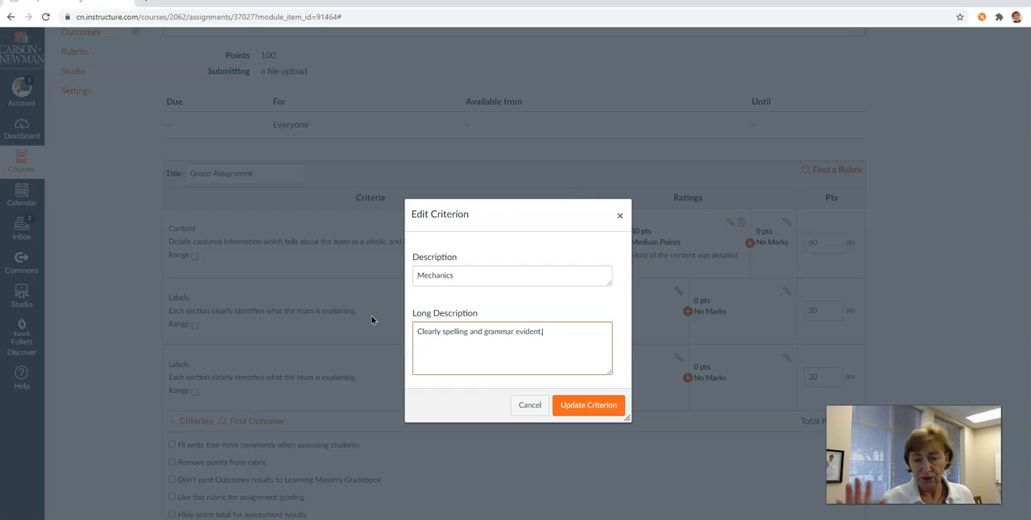
pyautogui.click(589, 411)
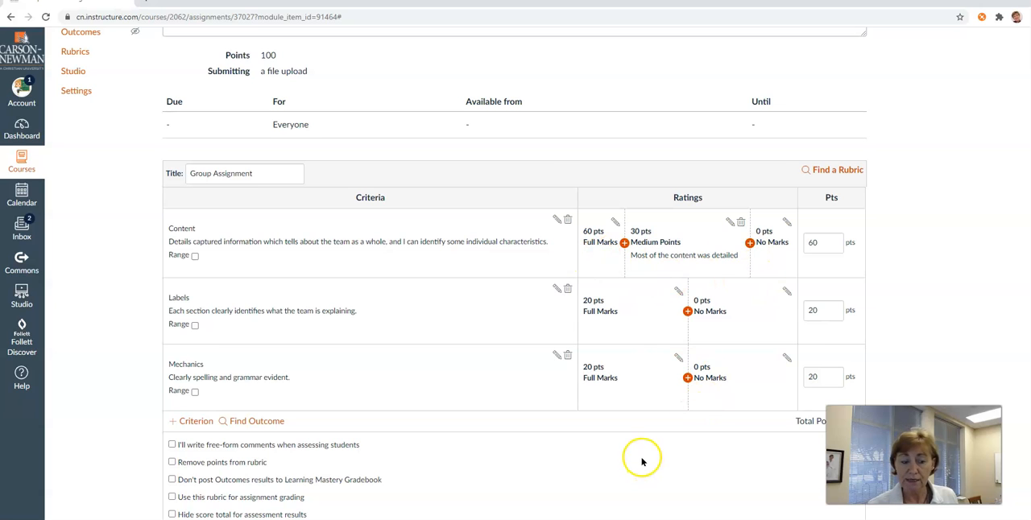
# - Enable free-form comments when assessing students and the use of this rubric for assignment grading
pyautogui.scroll(-1, 642, 458)
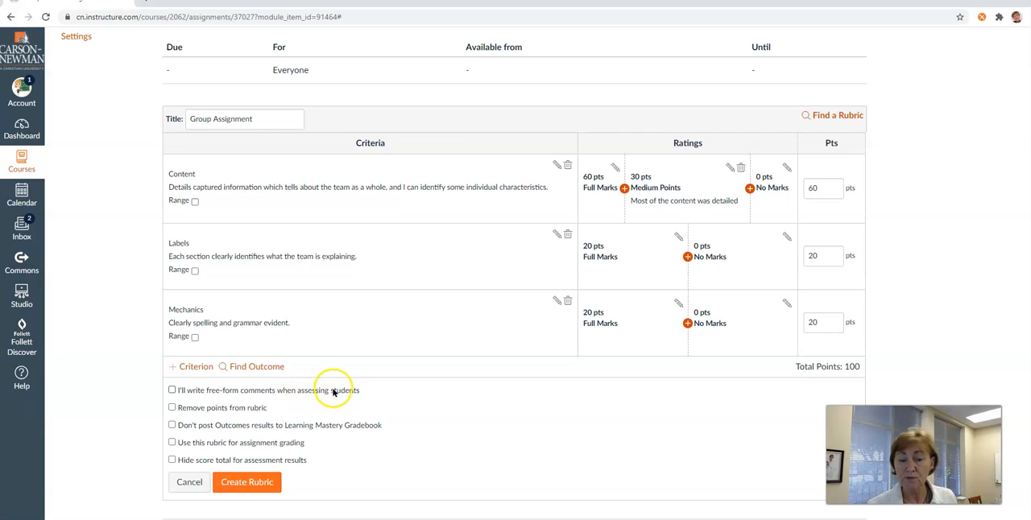
pyautogui.click(171, 390)
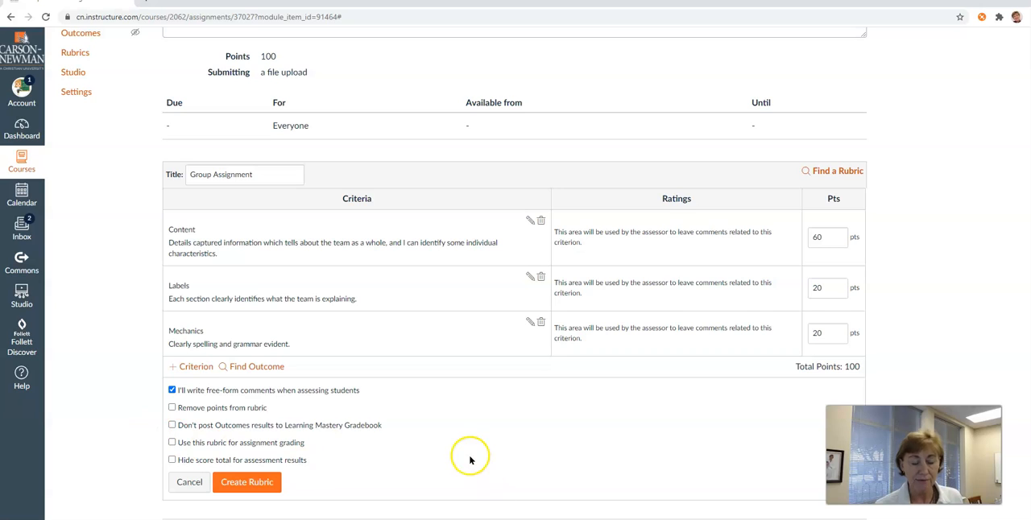
pyautogui.scroll(-1, 472, 460)
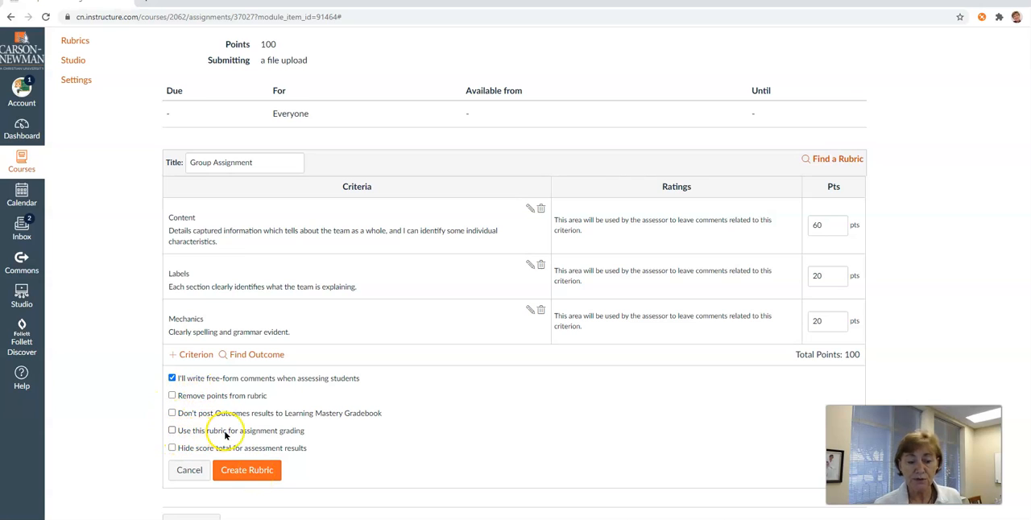
pyautogui.click(172, 432)
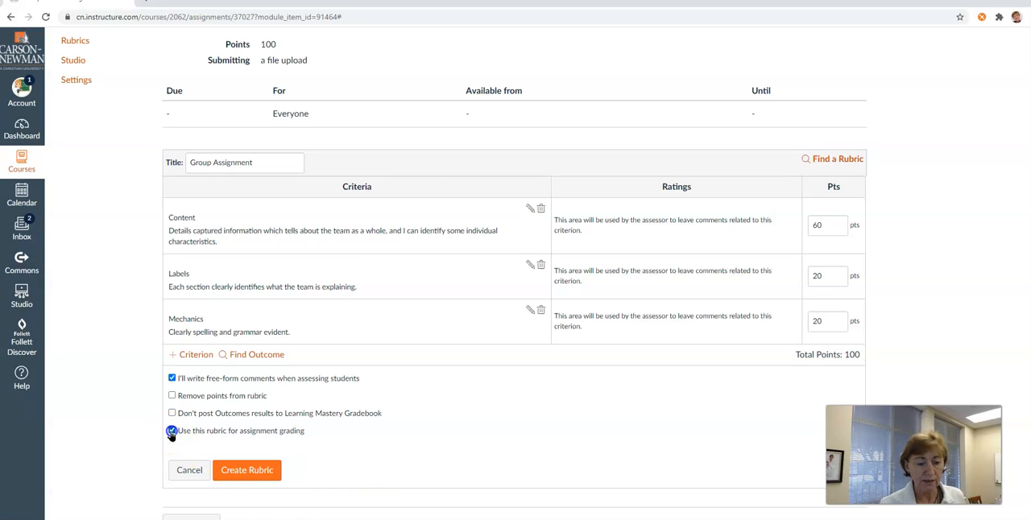
# - Create the "Group Assignment" rubric with its Content, Labels and Mechanics criteria
pyautogui.click(251, 472)
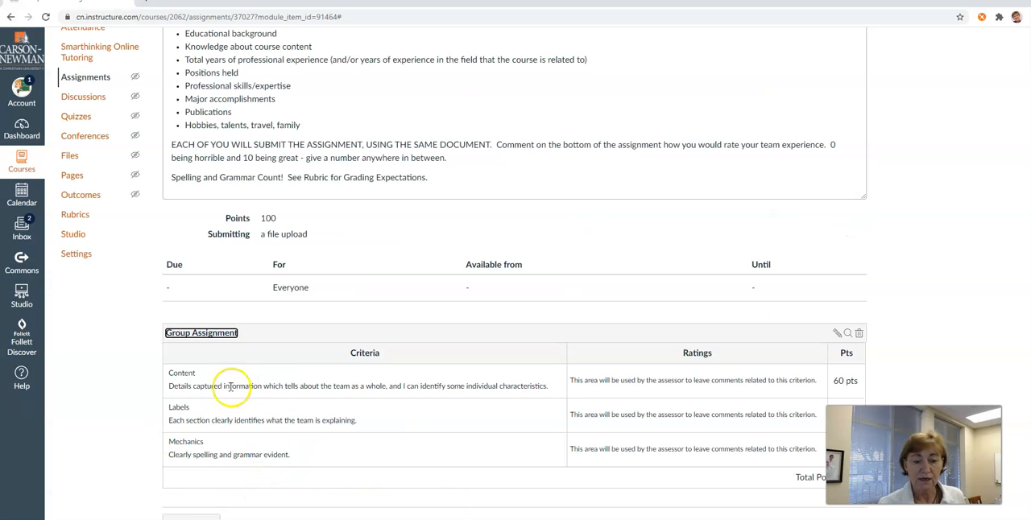
pyautogui.scroll(3, 364, 179)
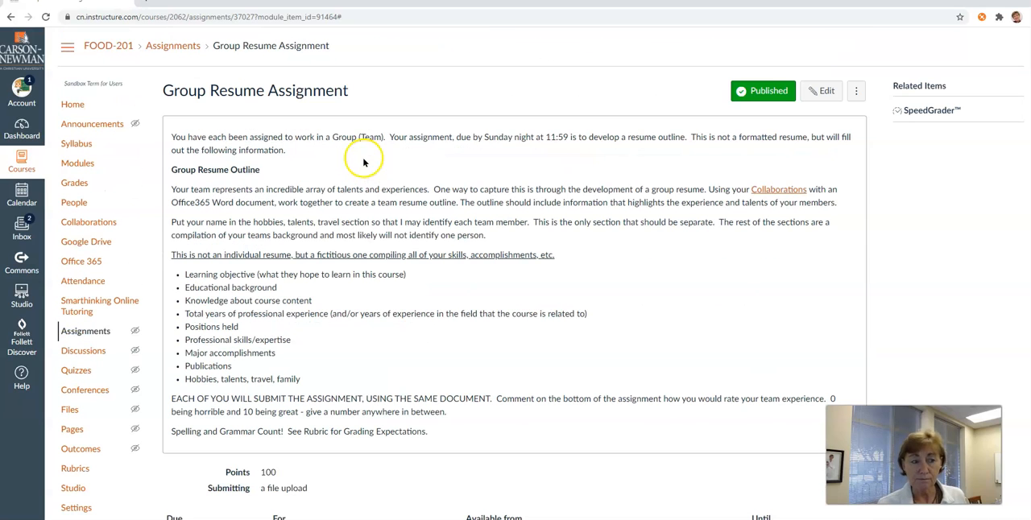
# - Enter the student view from the course home page and examine the Group Resume Assignment and its rubric through the course modules
pyautogui.click(73, 105)
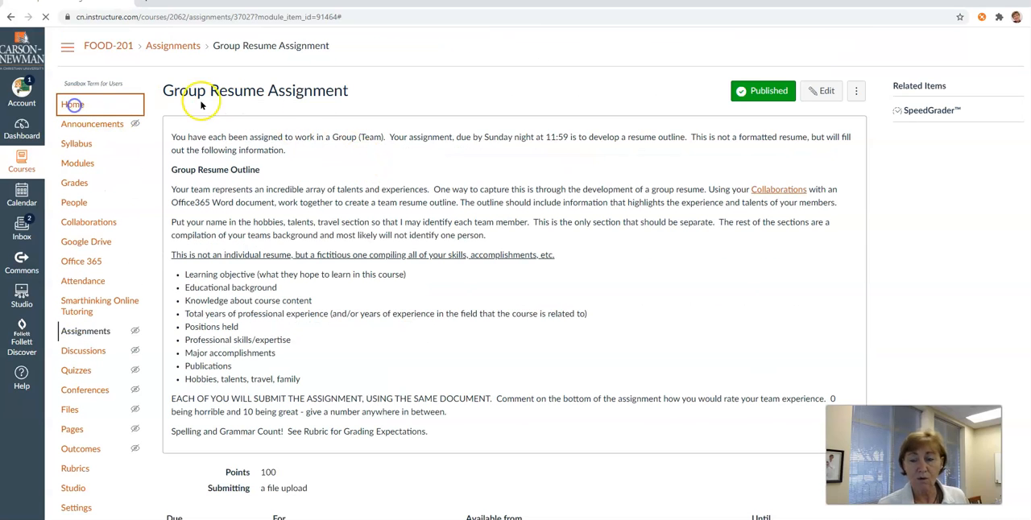
pyautogui.click(926, 257)
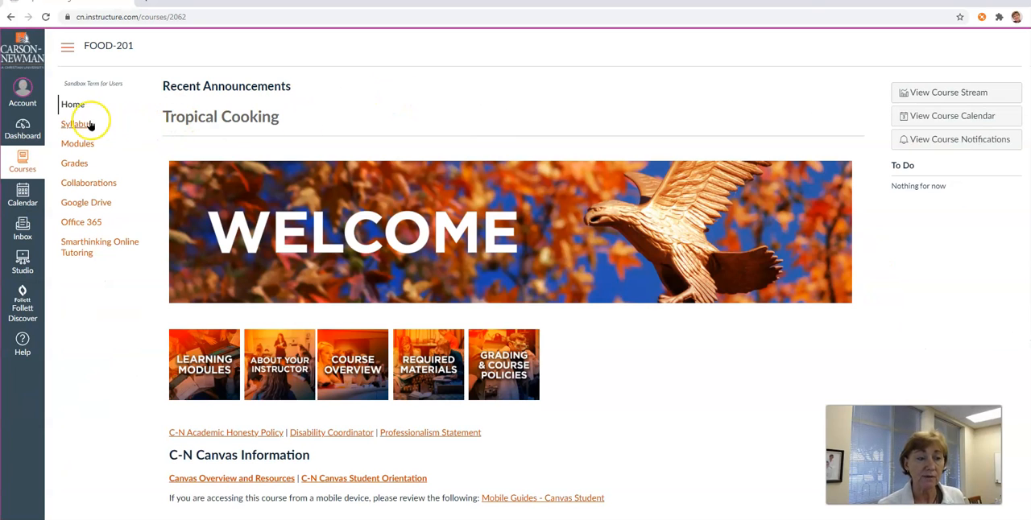
pyautogui.click(71, 143)
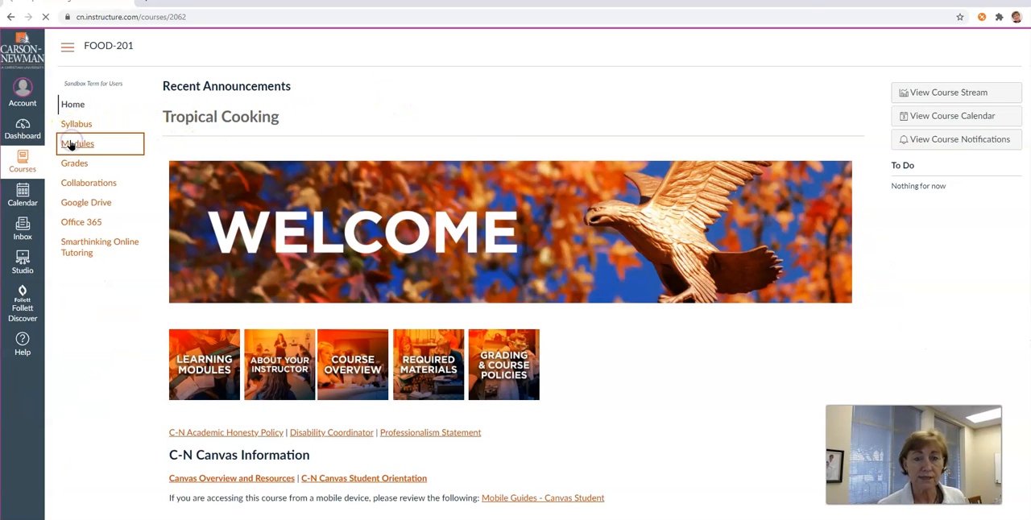
pyautogui.scroll(-2, 451, 306)
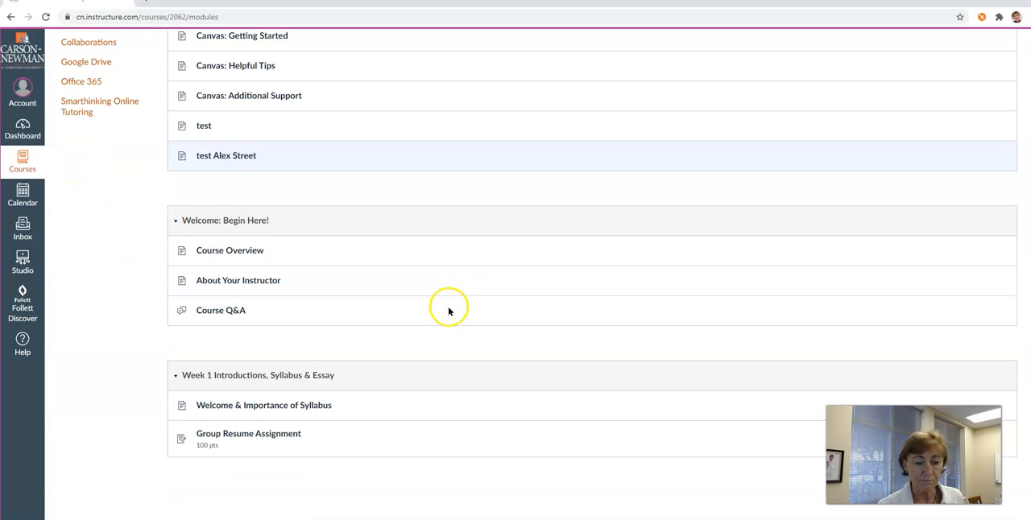
pyautogui.click(227, 437)
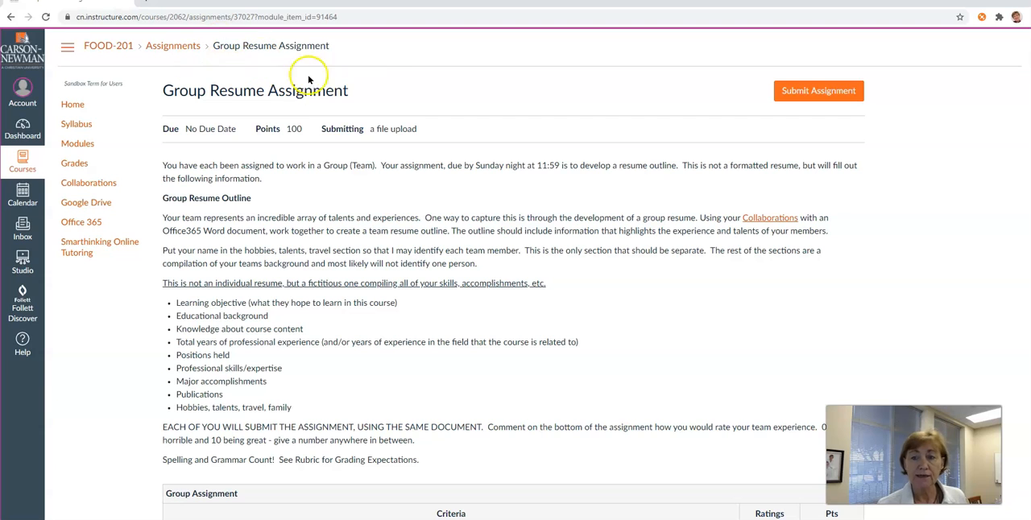
pyautogui.scroll(-2, 234, 266)
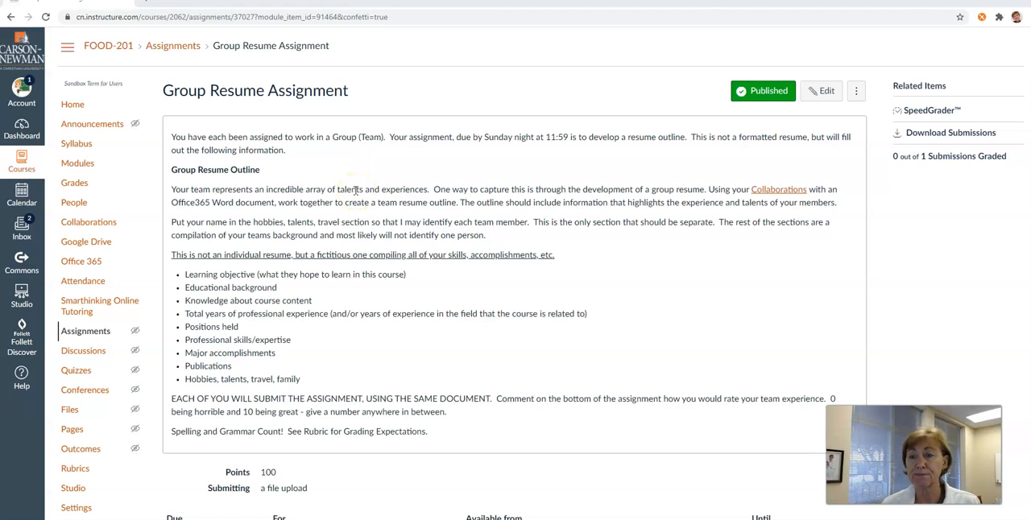
# - Open the test student's submission in SpeedGrader, look through it, and show the rubric in a widened grading pane
pyautogui.click(911, 113)
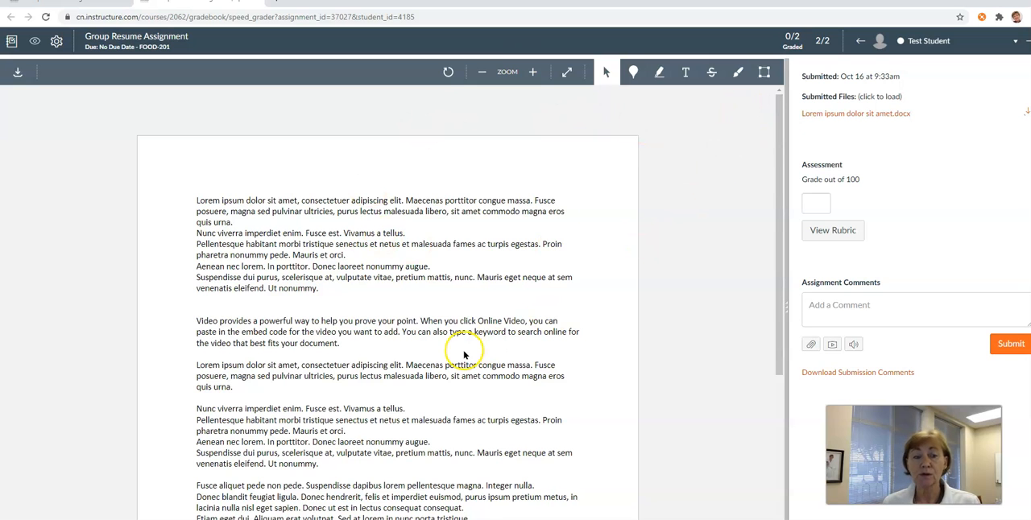
pyautogui.scroll(-3, 464, 322)
pyautogui.scroll(3, 463, 319)
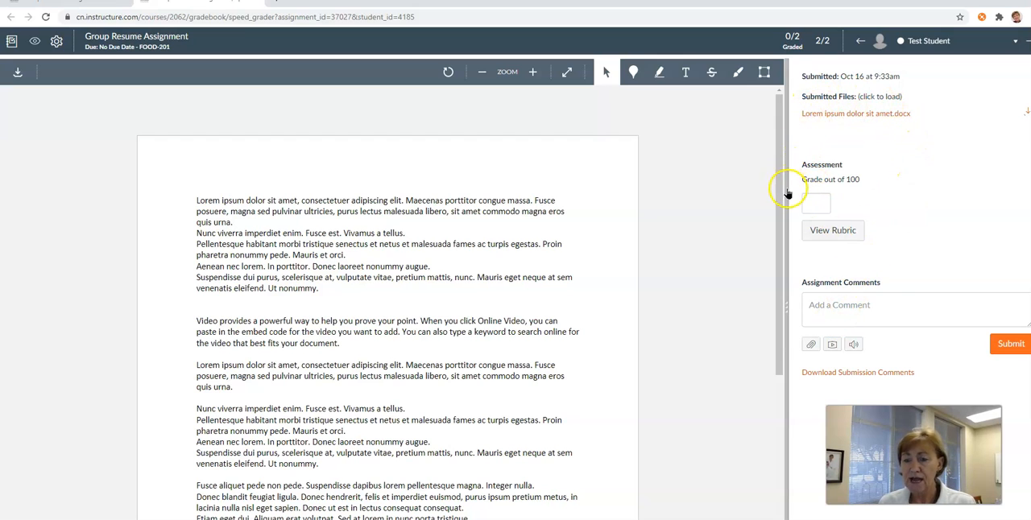
pyautogui.click(828, 231)
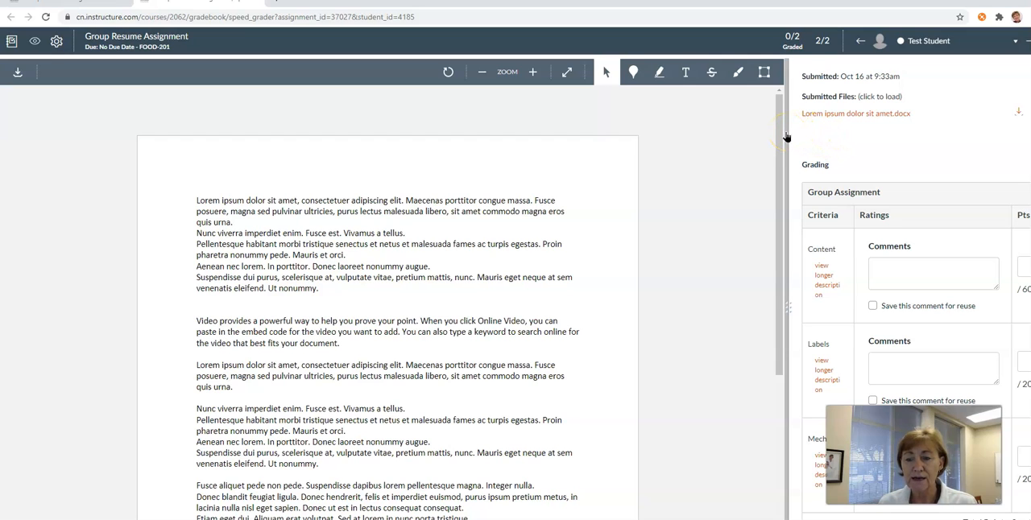
pyautogui.moveTo(786, 133); pyautogui.dragTo(393, 92)
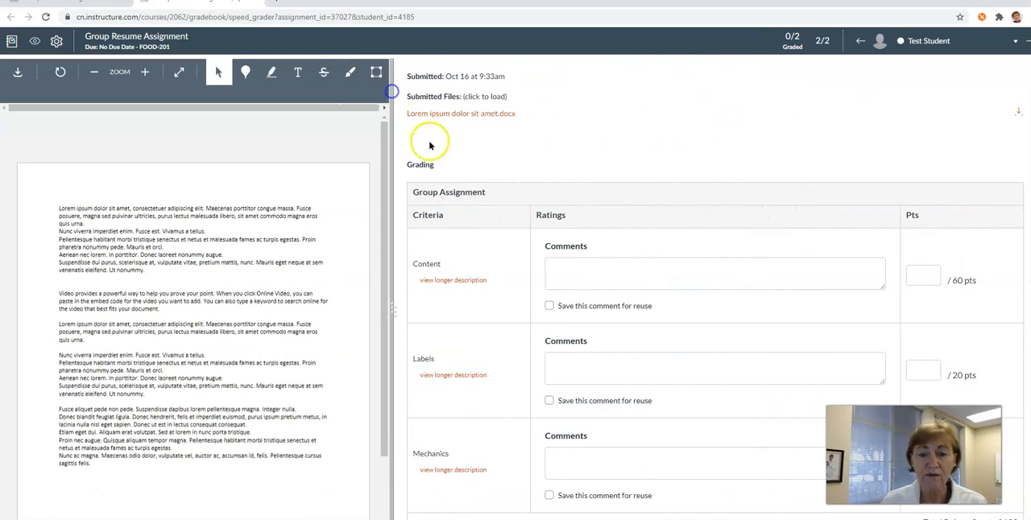
# - Give the Content criterion 50 points with the comment "Say what I want to say." saved for reuse
pyautogui.click(634, 266)
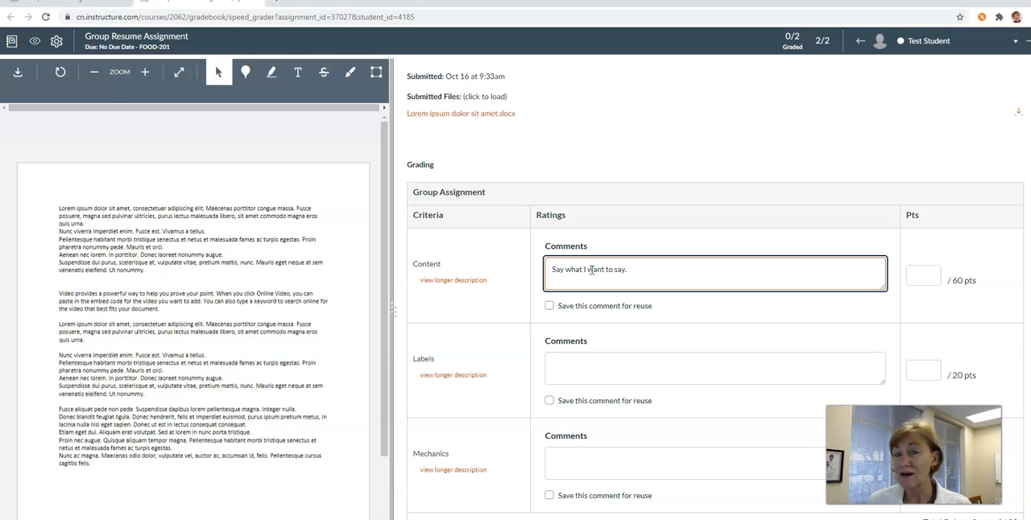
pyautogui.click(548, 306)
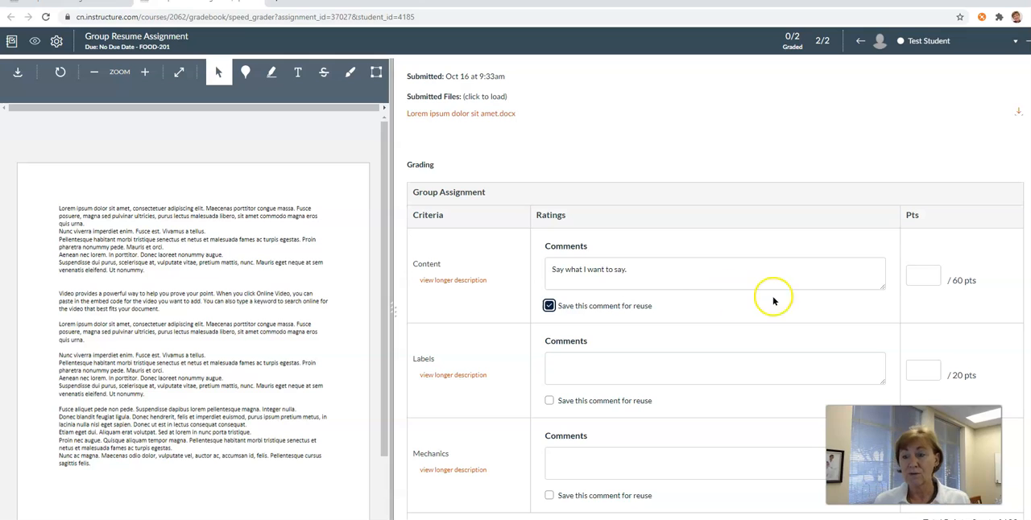
pyautogui.click(920, 275)
pyautogui.write('50')
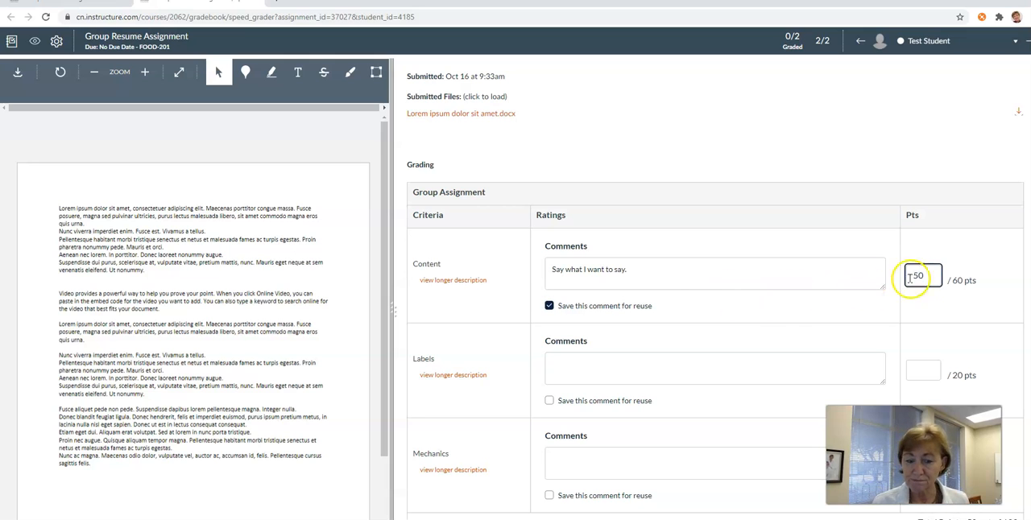
# - Comment "asdfasdfasdf" on the Labels criterion and award it 18 points
pyautogui.scroll(-1, 764, 345)
pyautogui.click(666, 314)
pyautogui.write('asdfasdfasdf')
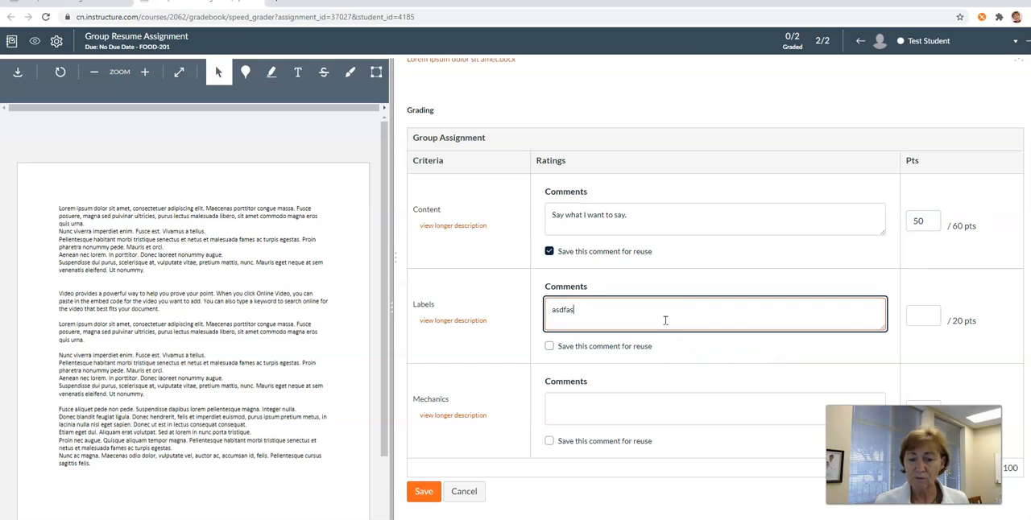
pyautogui.click(923, 317)
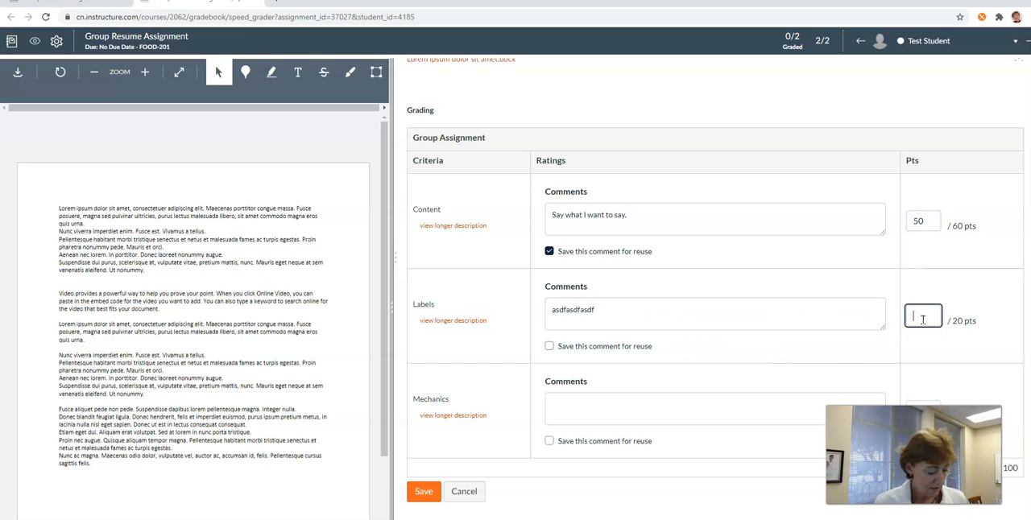
pyautogui.write('18')
# - Comment "Good" on the Mechanics criterion and award it 20 points
pyautogui.scroll(-1, 787, 295)
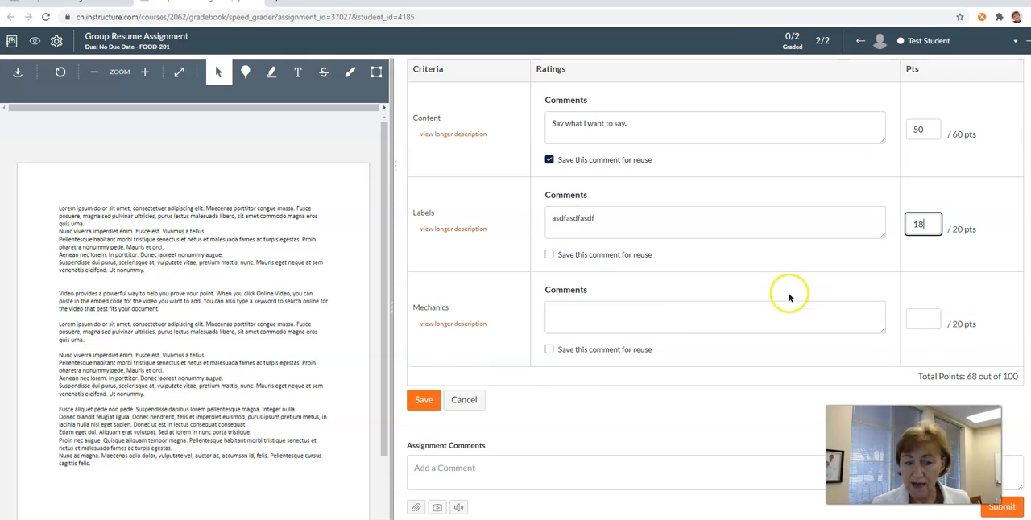
pyautogui.click(658, 317)
pyautogui.write('Good')
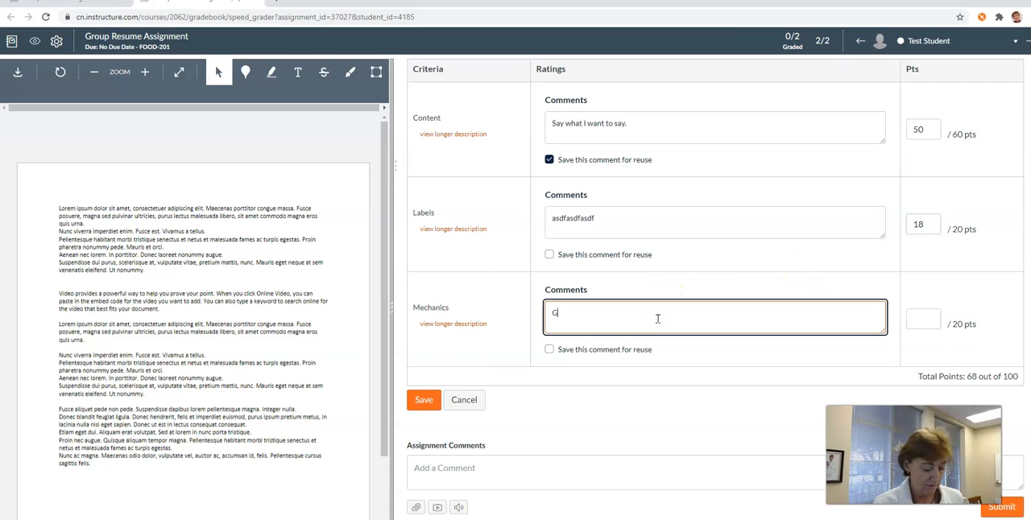
pyautogui.click(919, 319)
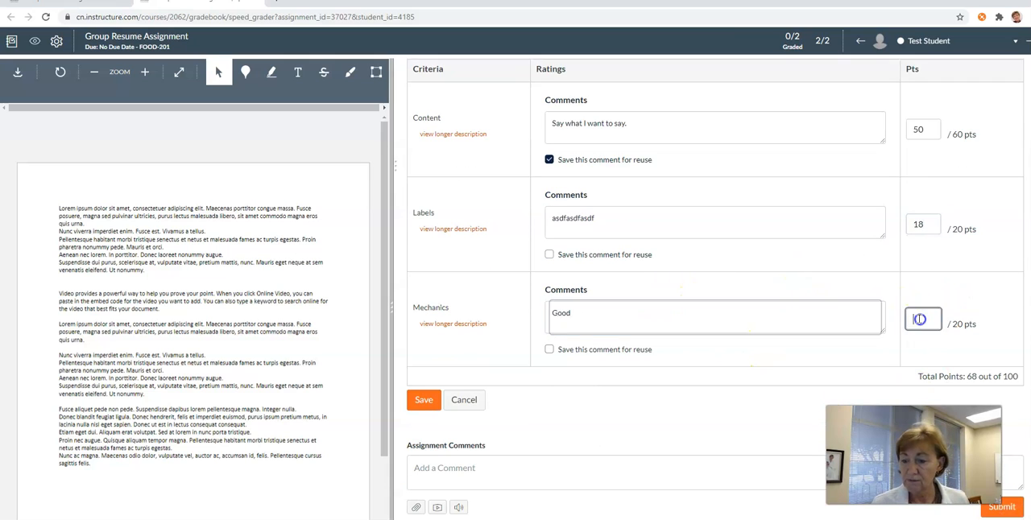
pyautogui.write('20')
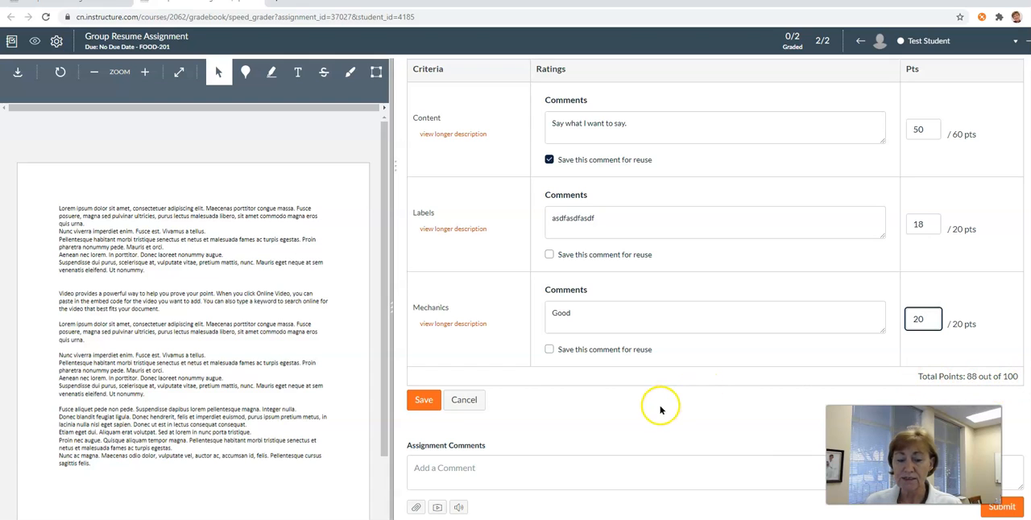
# - Review the rubric scores and comments, save the assessment, and check the grade recorded for the test student
pyautogui.scroll(2, 660, 410)
pyautogui.scroll(1, 668, 399)
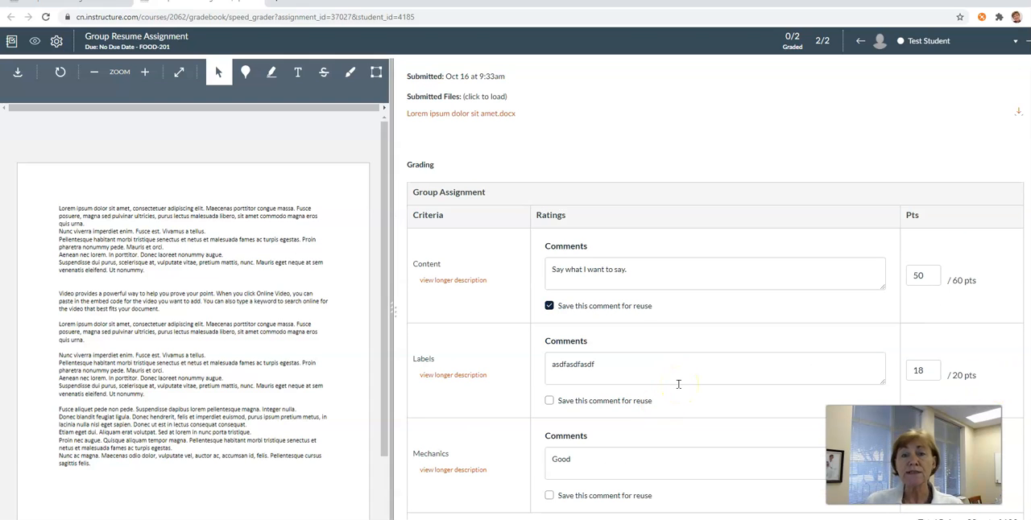
pyautogui.click(690, 379)
pyautogui.scroll(-3, 694, 376)
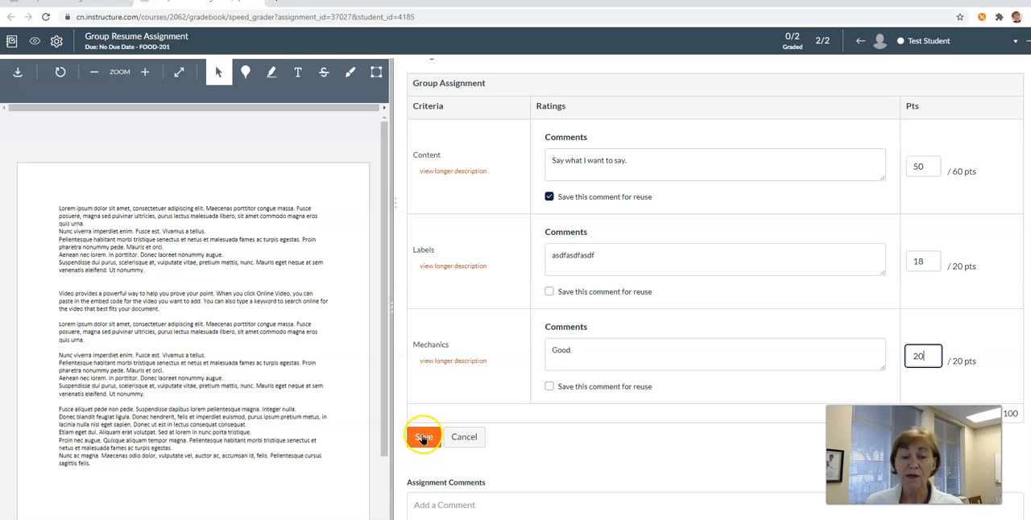
pyautogui.click(422, 439)
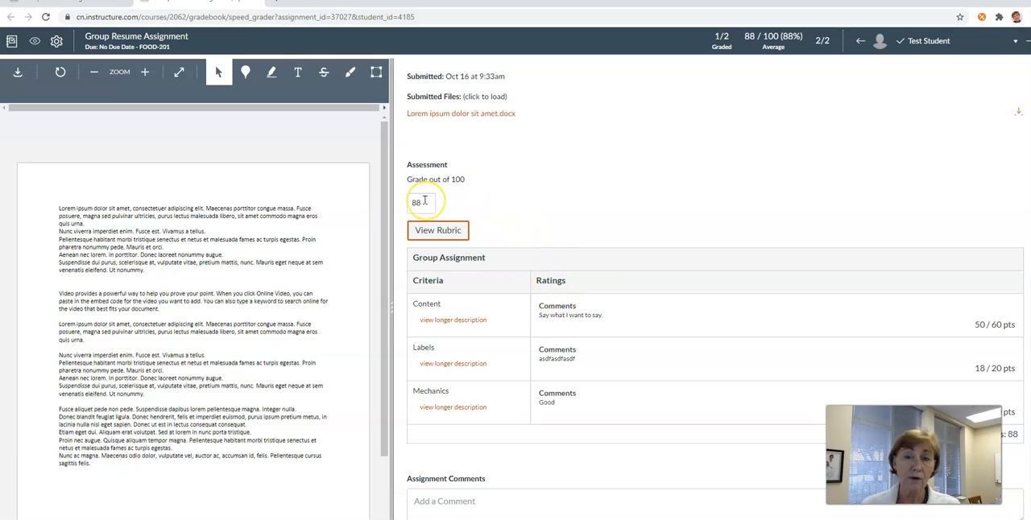
pyautogui.scroll(-1, 650, 242)
pyautogui.click(661, 255)
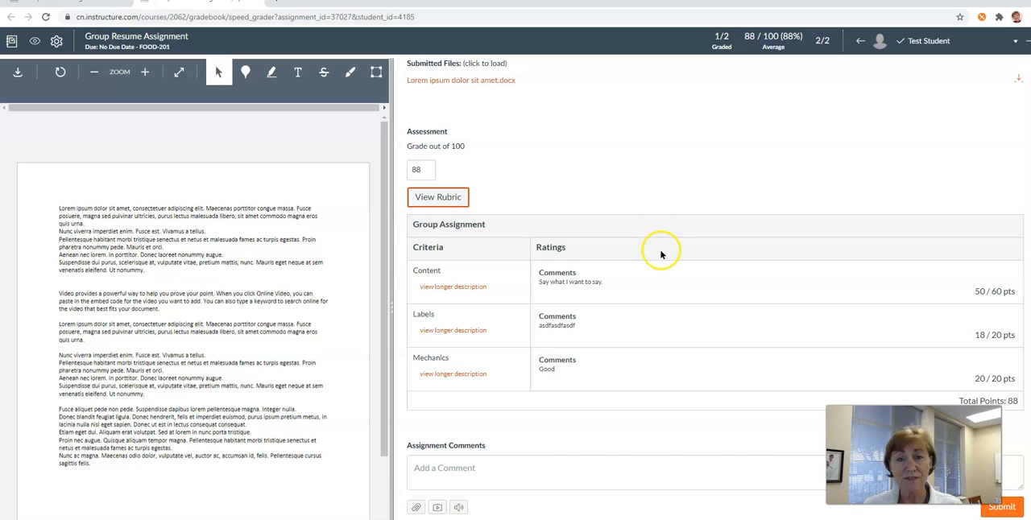